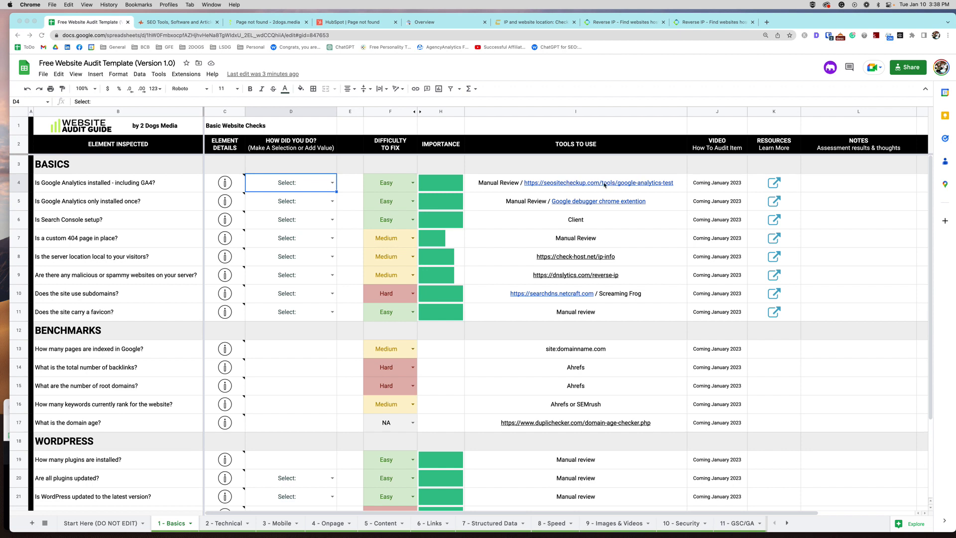
Confirm 2dogs.media passes SEO Site Checkup's Google Analytics Test at 100/100, then close the checker tabs
{"action": "left_click", "coordinate": [566, 186]}
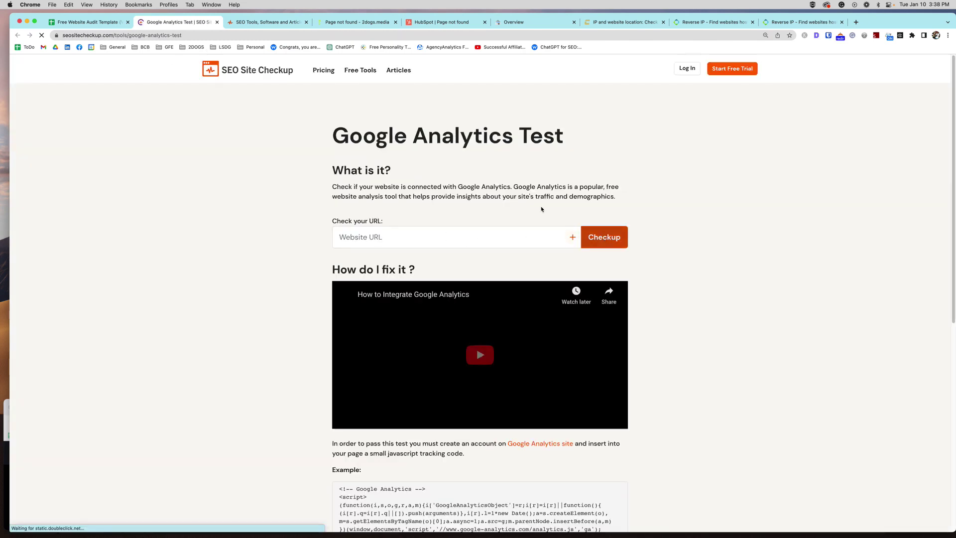
{"action": "left_click", "coordinate": [257, 25]}
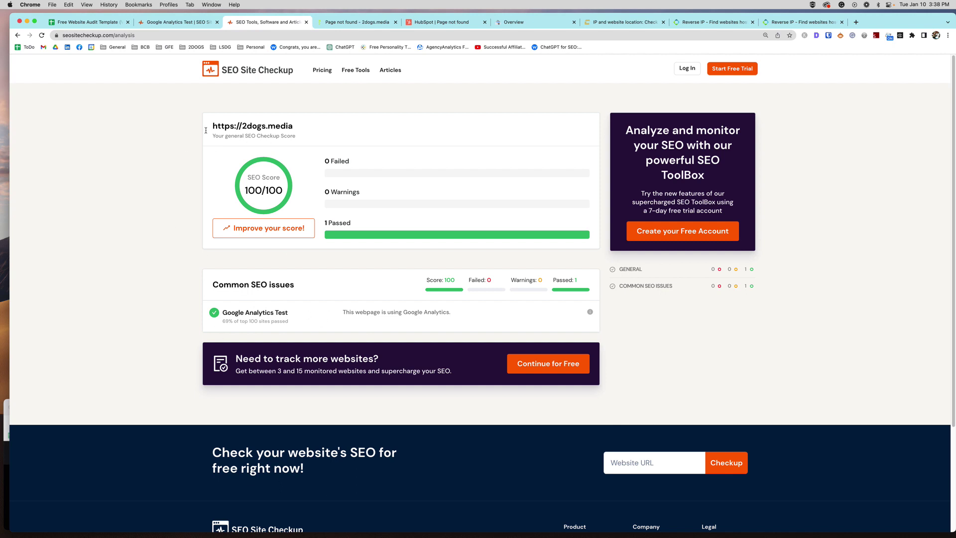
{"action": "left_click_drag", "start_coordinate": [210, 314], "coordinate": [308, 315]}
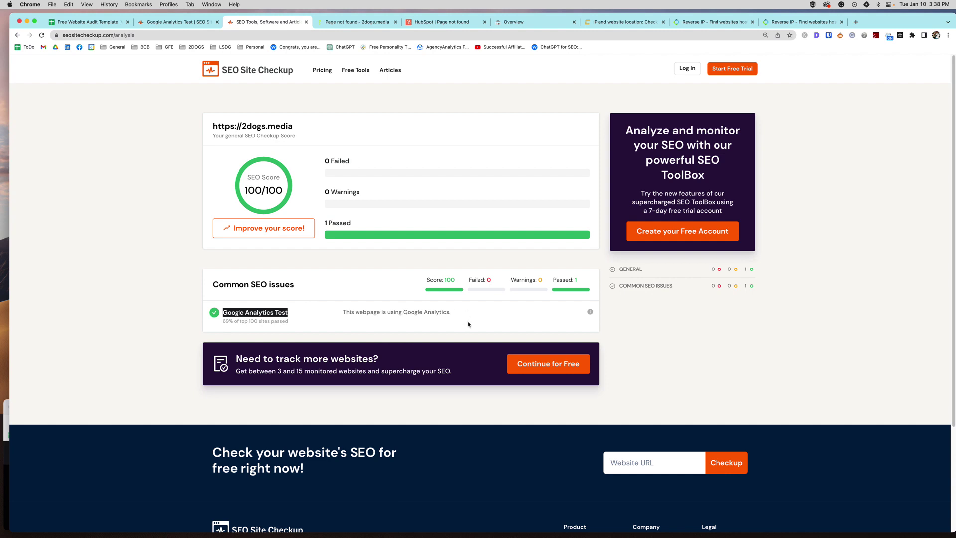
{"action": "left_click", "coordinate": [306, 22]}
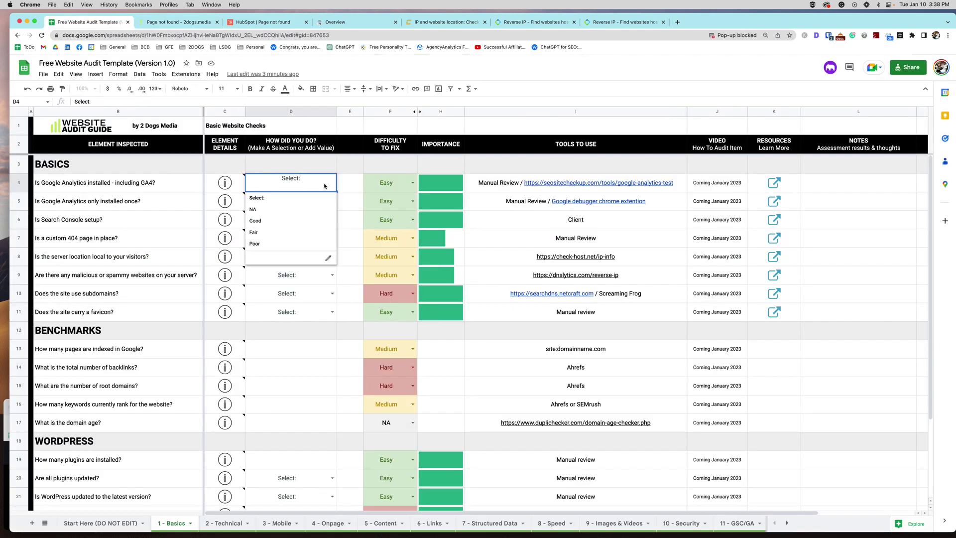
Rate D4's Google Analytics check Good, then open the Google debugger Chrome extension link from I5
{"action": "left_click", "coordinate": [262, 222]}
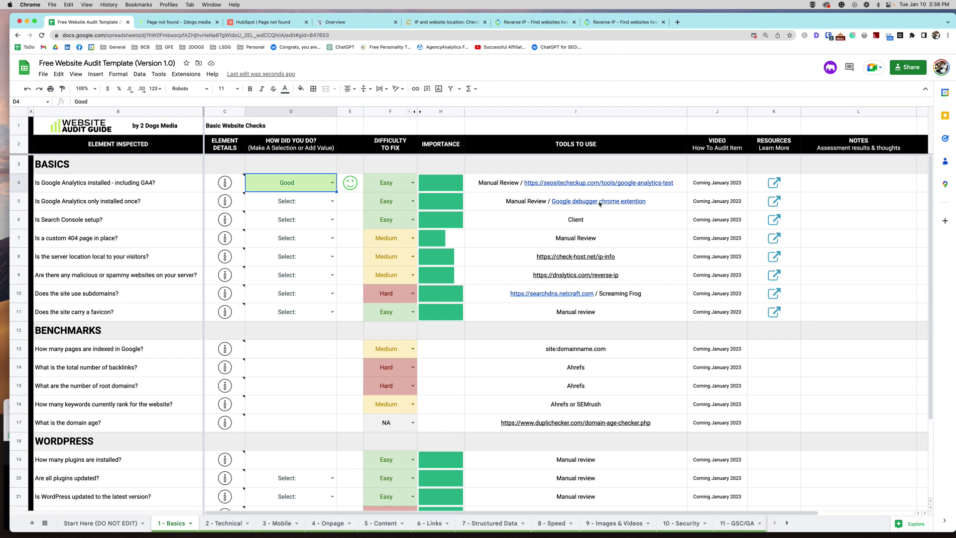
{"action": "mouse_move", "coordinate": [600, 203]}
{"action": "left_click", "coordinate": [547, 220]}
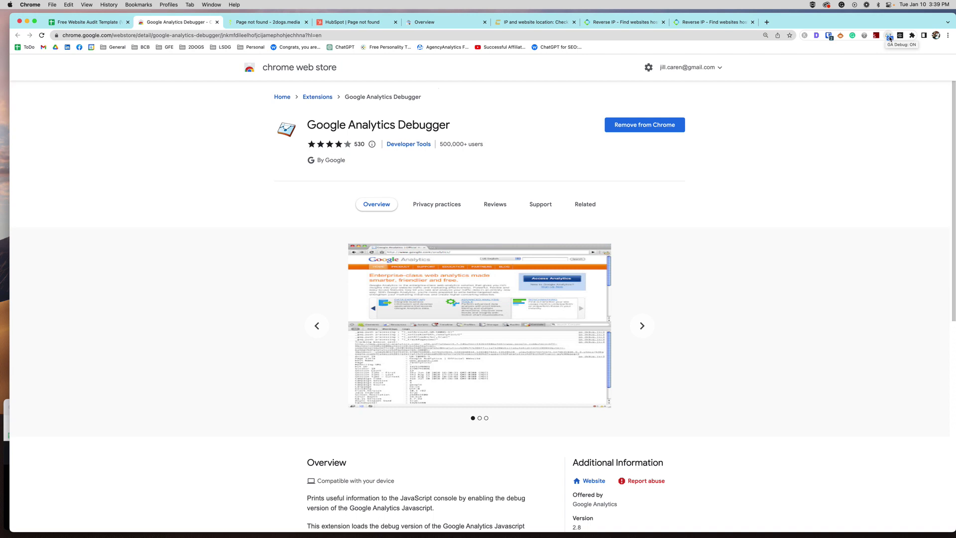
Enter 2dogs.media in the address bar of the Analytics Debugger store page
{"action": "left_click", "coordinate": [345, 36]}
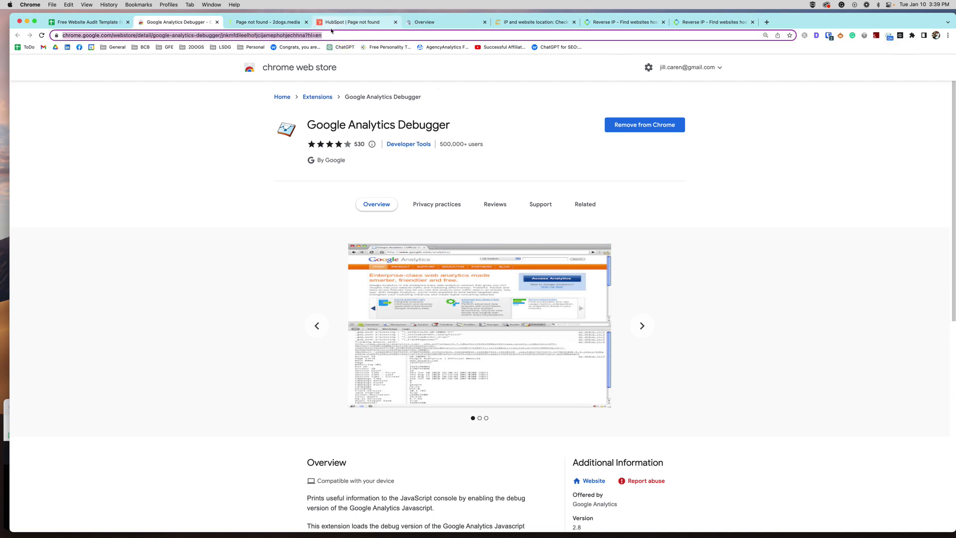
{"action": "type", "text": "2dogs."}
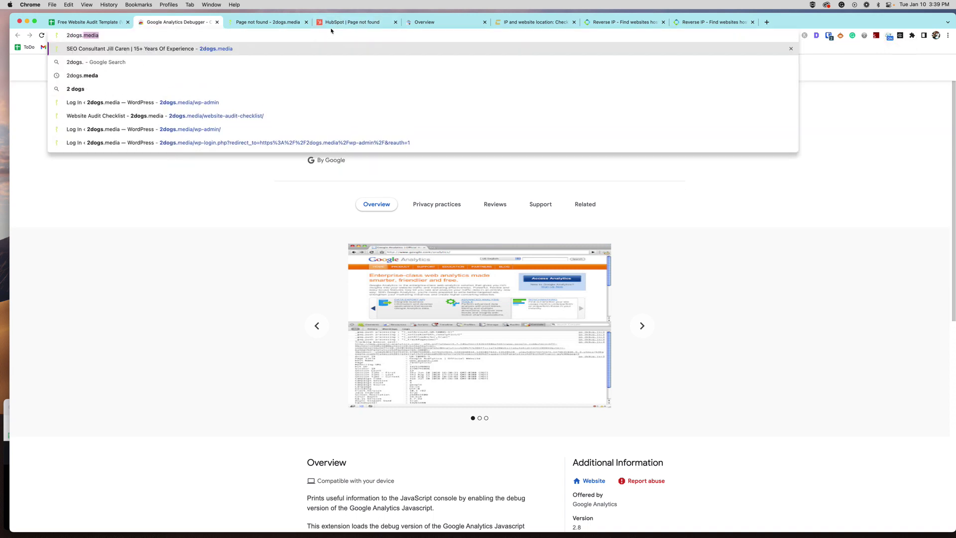
{"action": "type", "text": "media"}
Load 2dogs.media and highlight the Google Tag debug output in the DevTools Console
{"action": "key", "text": "Return"}
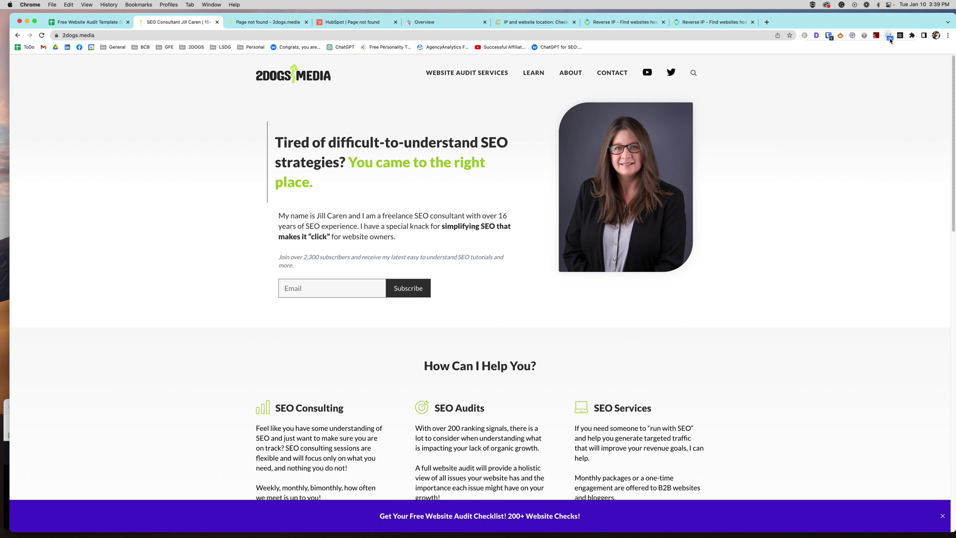
{"action": "right_click", "coordinate": [731, 137]}
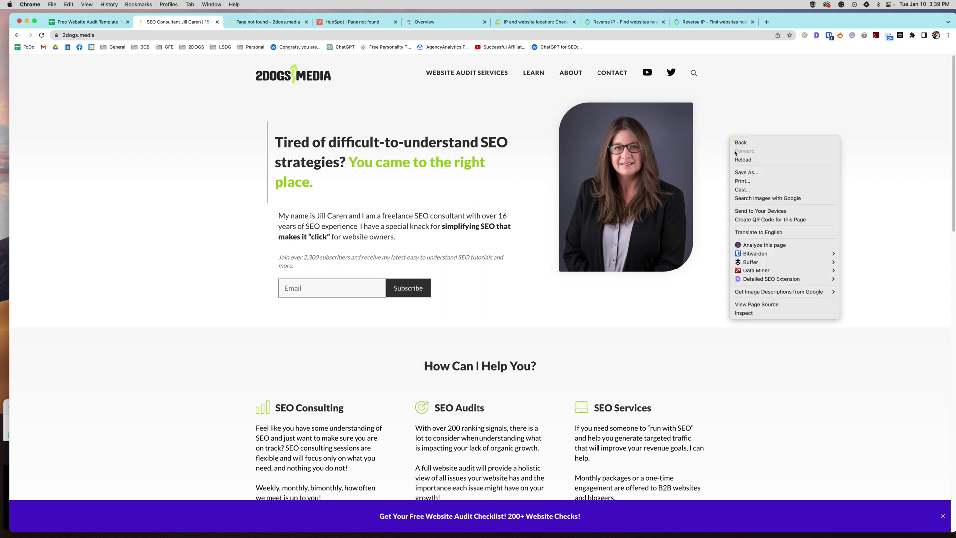
{"action": "left_click", "coordinate": [753, 314]}
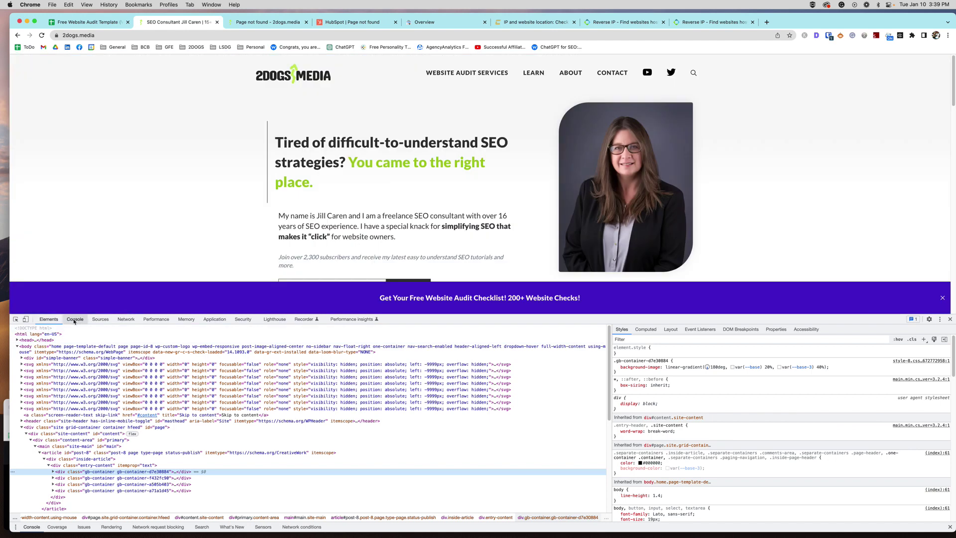
{"action": "left_click", "coordinate": [74, 321]}
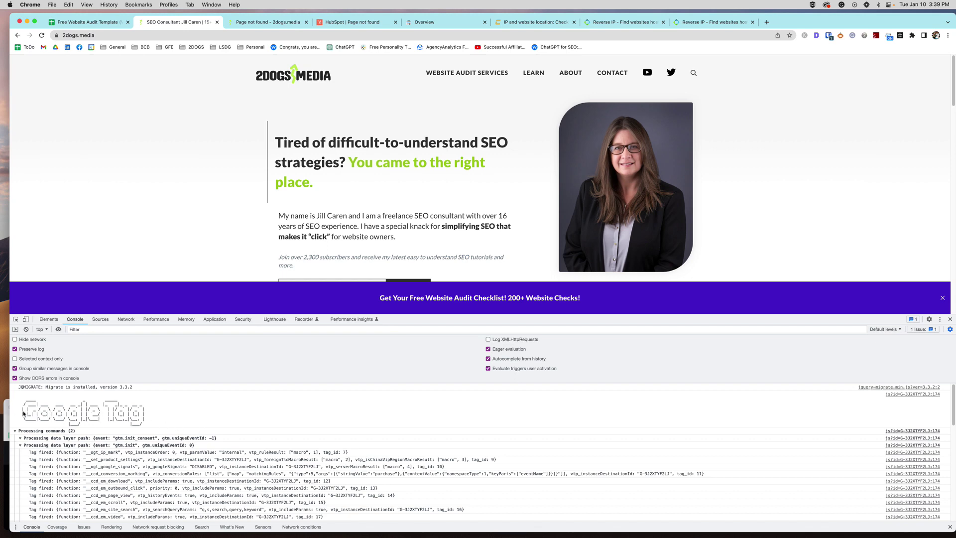
{"action": "scroll", "coordinate": [169, 420], "scroll_direction": "down", "scroll_amount": 15}
{"action": "scroll", "coordinate": [168, 420], "scroll_direction": "up", "scroll_amount": 15}
{"action": "left_click_drag", "start_coordinate": [159, 417], "coordinate": [10, 412]}
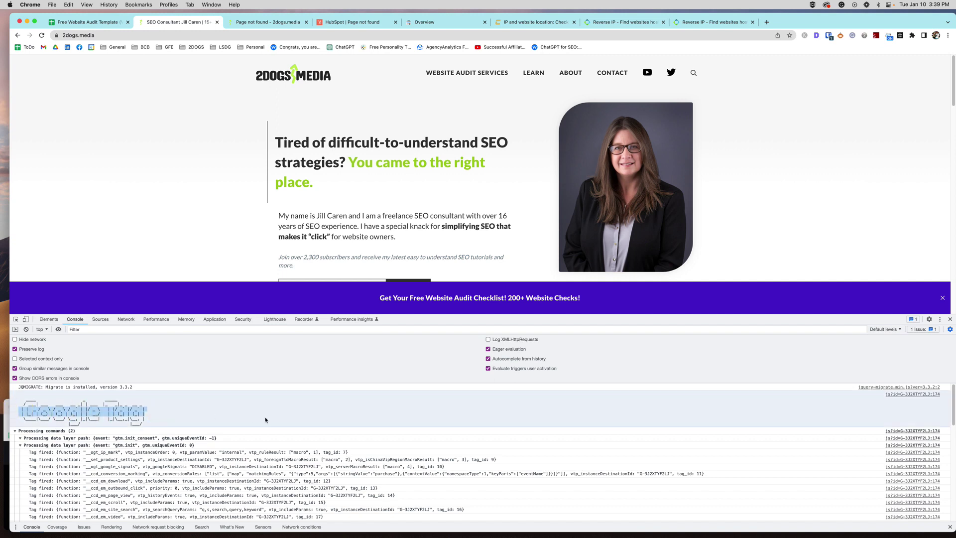
Close DevTools and the 2dogs.media tab to return to the audit spreadsheet
{"action": "left_click", "coordinate": [950, 319]}
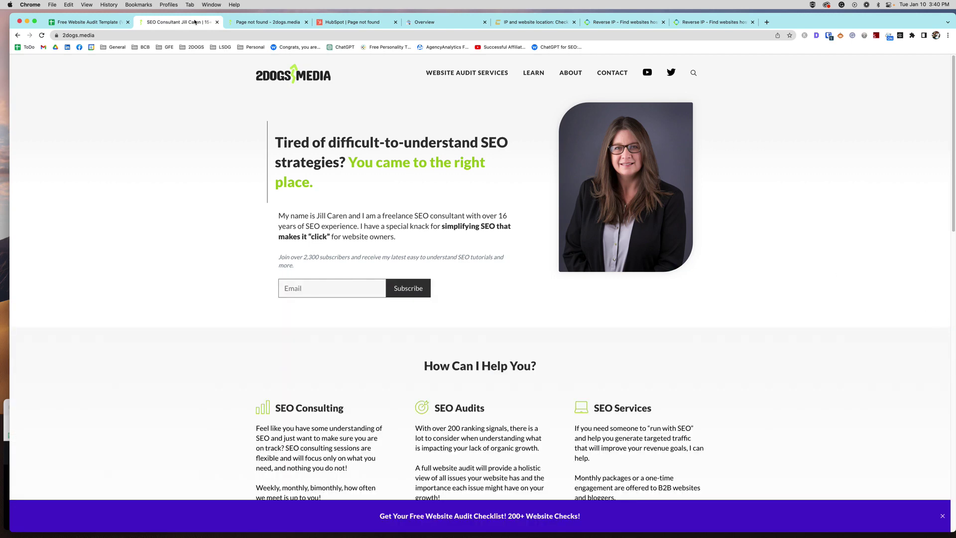
{"action": "left_click", "coordinate": [217, 22]}
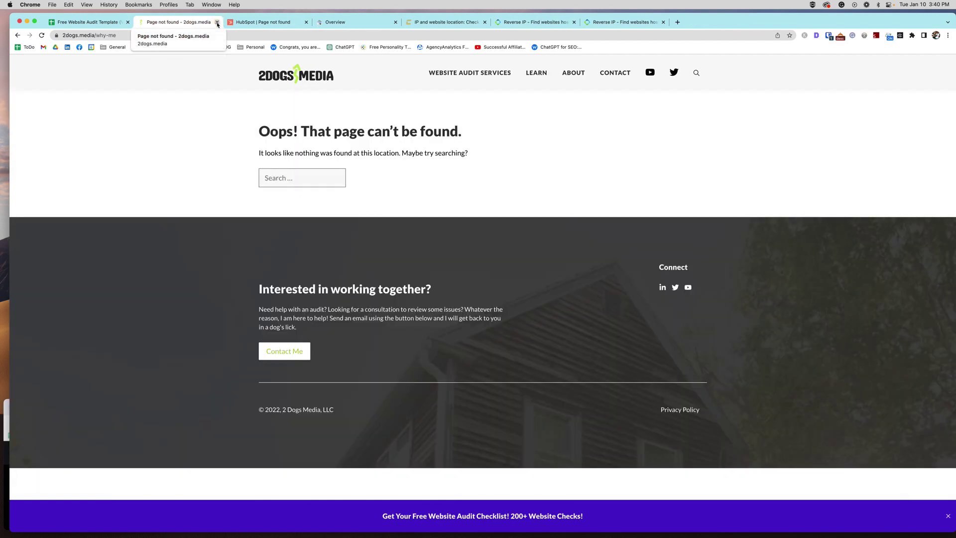
{"action": "left_click", "coordinate": [82, 23]}
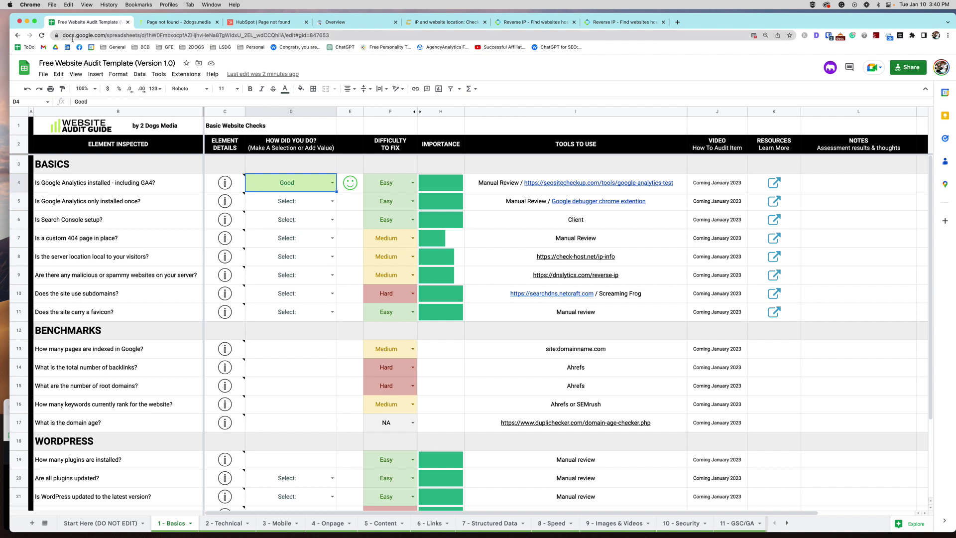
Set D5's 'Google Analytics only installed once?' rating to Good
{"action": "left_click", "coordinate": [333, 201]}
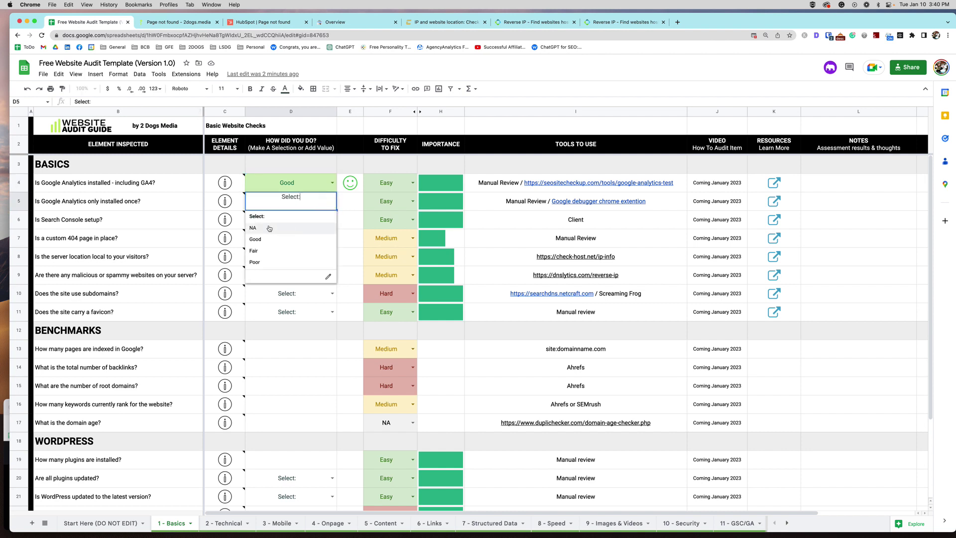
{"action": "left_click", "coordinate": [266, 239]}
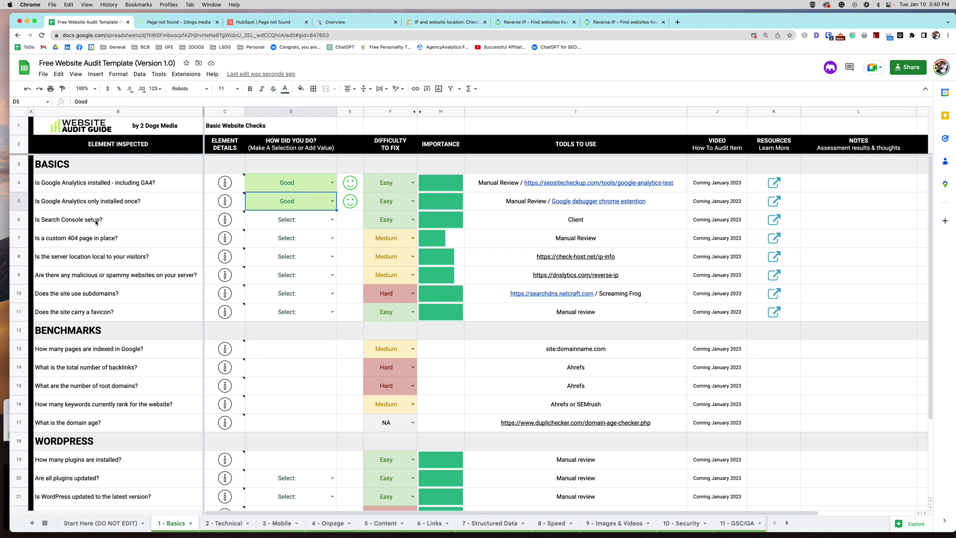
Review the Search Console property list including 2dogs.media and keep growfoodeasily.com's overview shown
{"action": "left_click", "coordinate": [343, 23]}
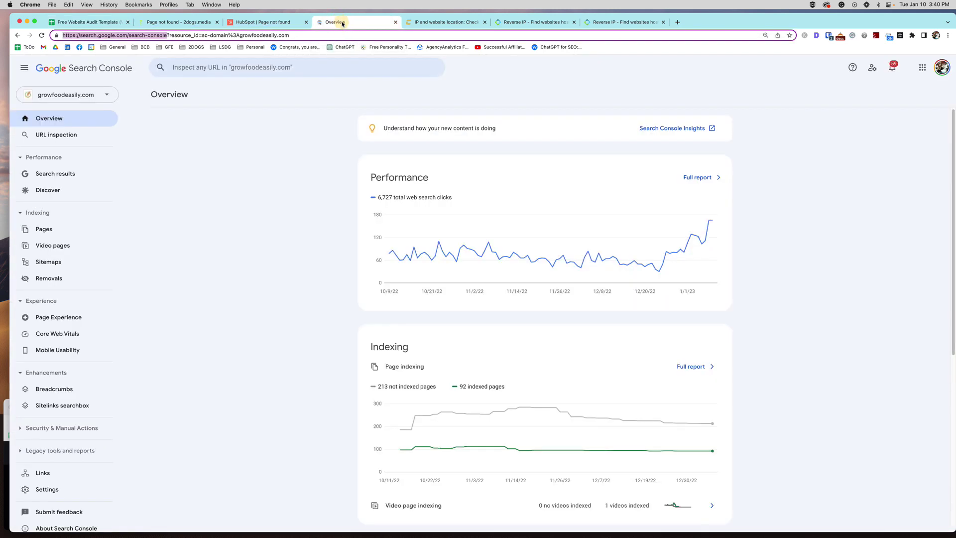
{"action": "left_click_drag", "start_coordinate": [63, 35], "coordinate": [167, 35]}
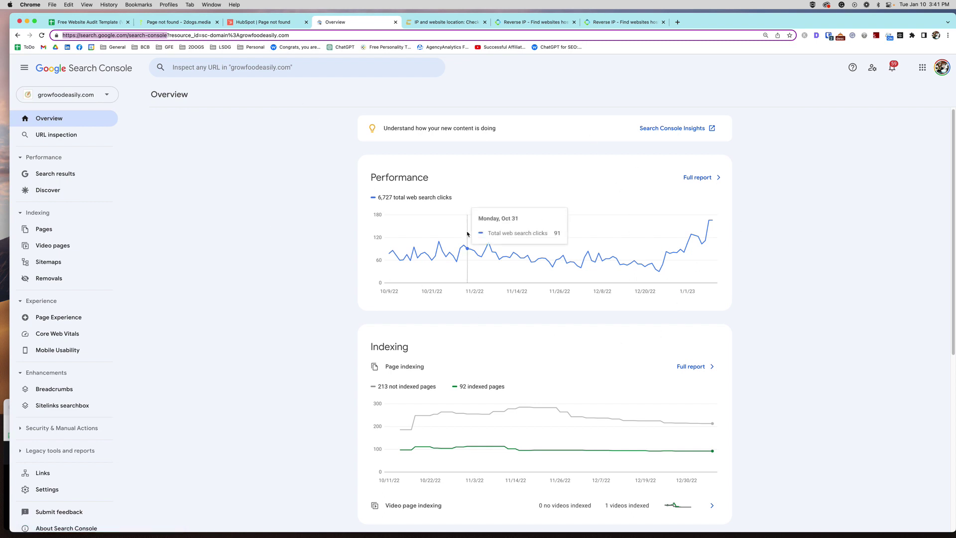
{"action": "left_click", "coordinate": [50, 96]}
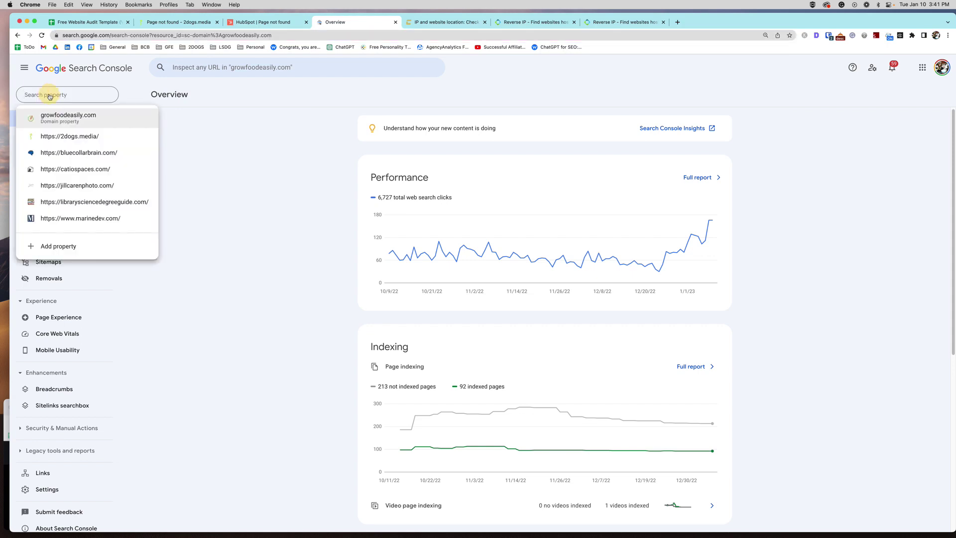
{"action": "left_click", "coordinate": [54, 120]}
{"action": "mouse_move", "coordinate": [436, 221]}
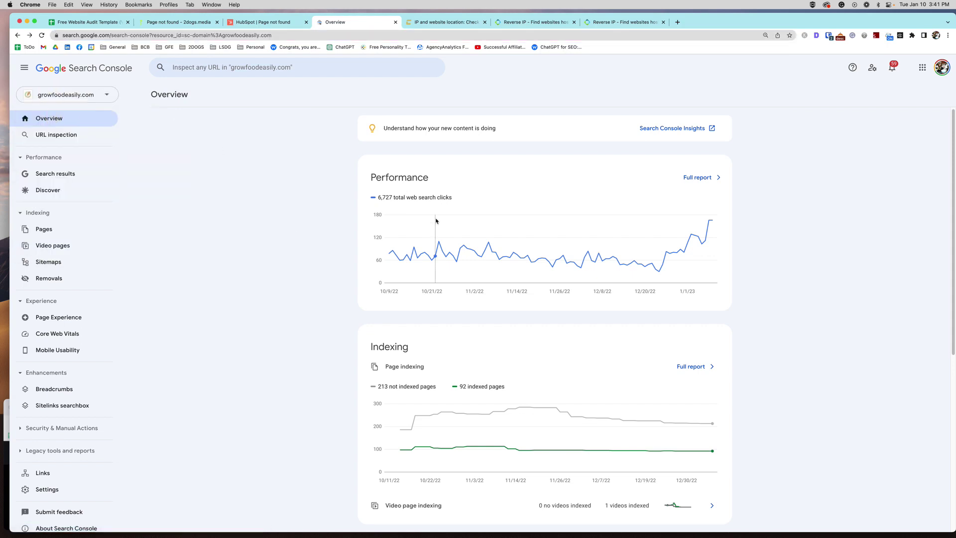
Rate the Search Console check Good, then show 2dogs.media/why-me's 'page can't be found' error
{"action": "left_click", "coordinate": [83, 23]}
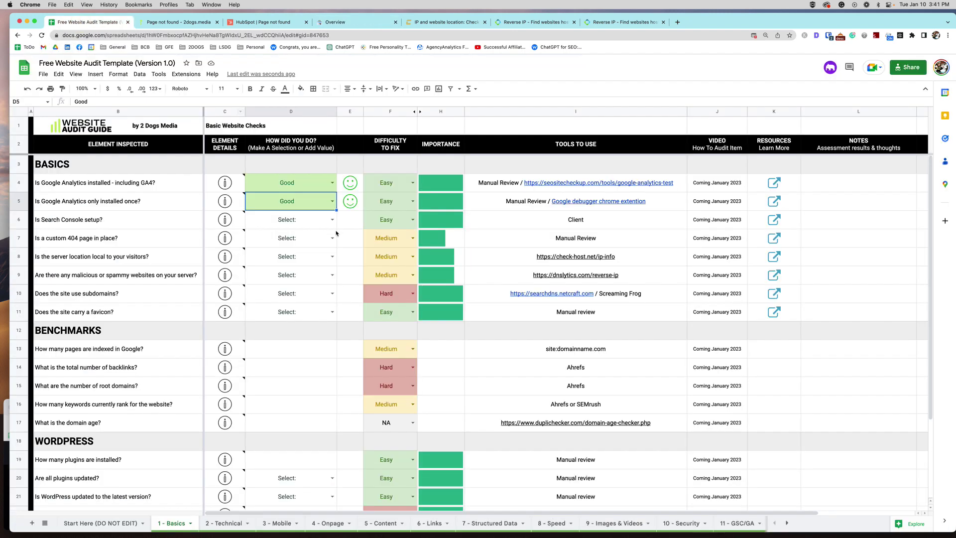
{"action": "left_click", "coordinate": [333, 220]}
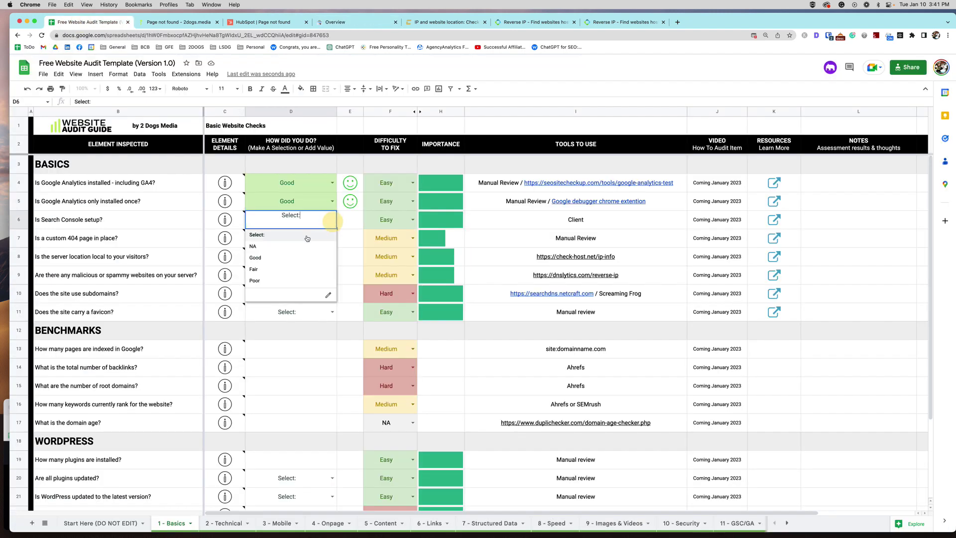
{"action": "left_click", "coordinate": [281, 257]}
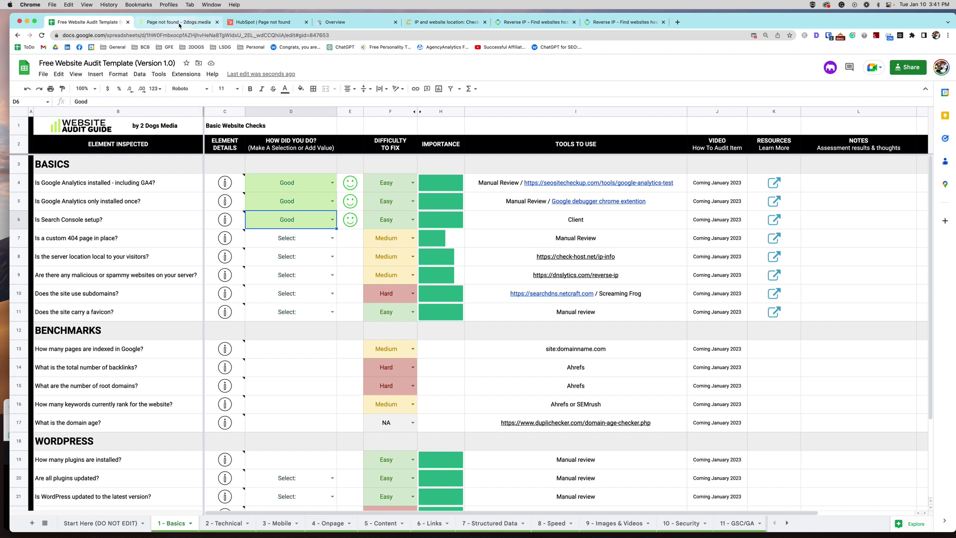
{"action": "left_click", "coordinate": [144, 23]}
{"action": "left_click_drag", "start_coordinate": [96, 36], "coordinate": [121, 35]}
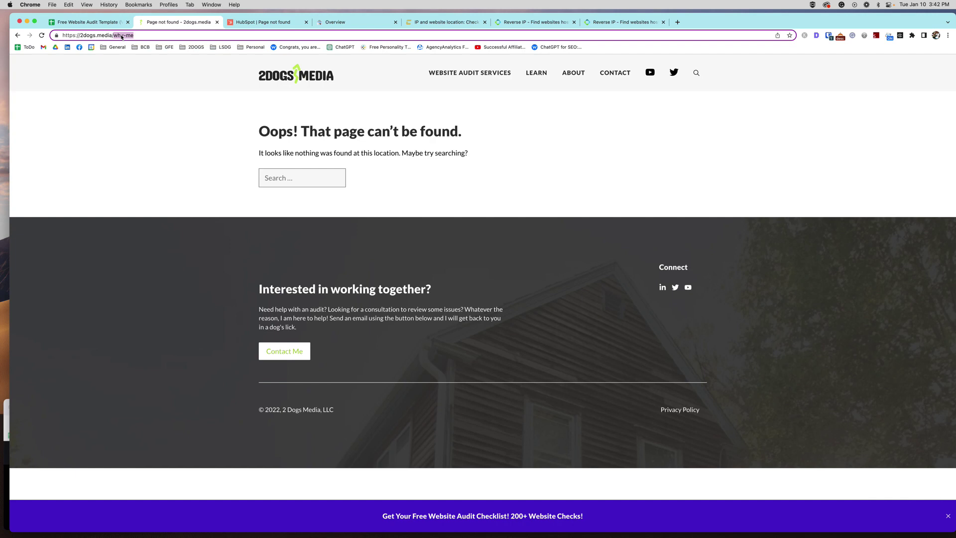
View HubSpot's hubspot.com/why-ph 404 page as a custom-error comparison
{"action": "left_click", "coordinate": [269, 22]}
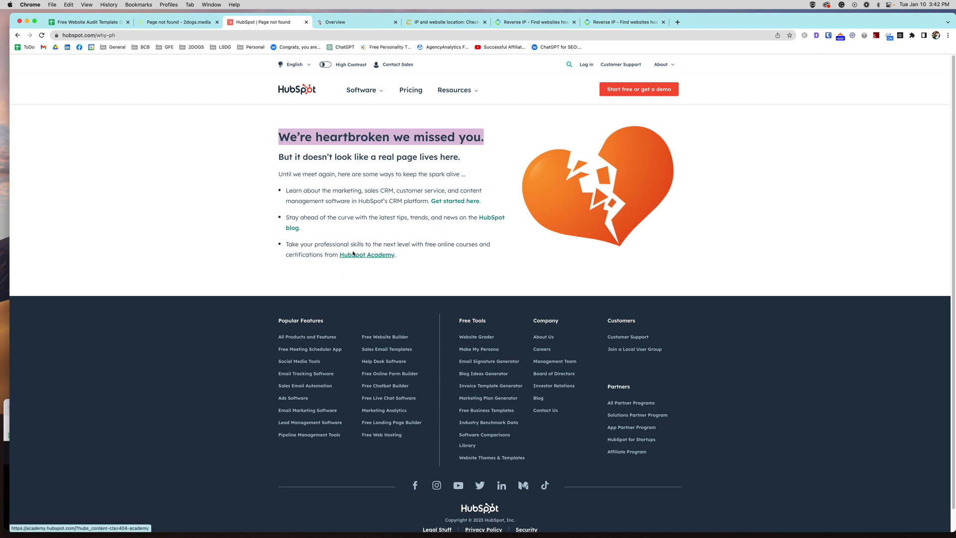
Rate the custom 404 page check in D7 as Poor
{"action": "left_click", "coordinate": [88, 22]}
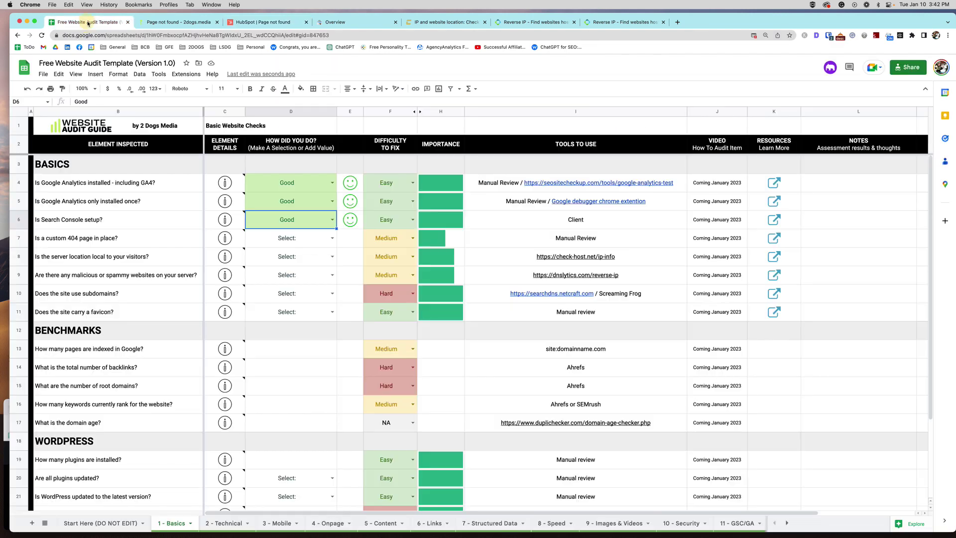
{"action": "left_click", "coordinate": [332, 238]}
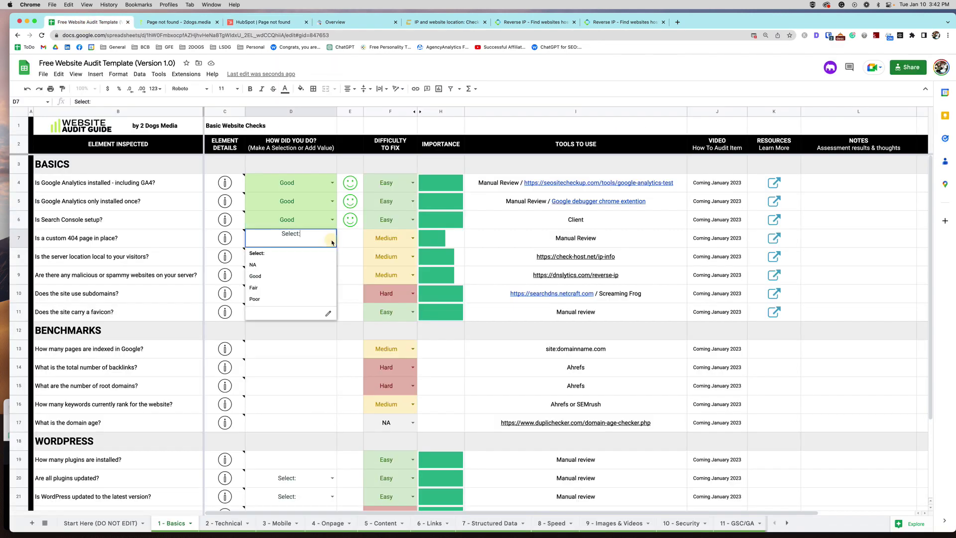
{"action": "left_click", "coordinate": [293, 301]}
{"action": "mouse_move", "coordinate": [213, 314]}
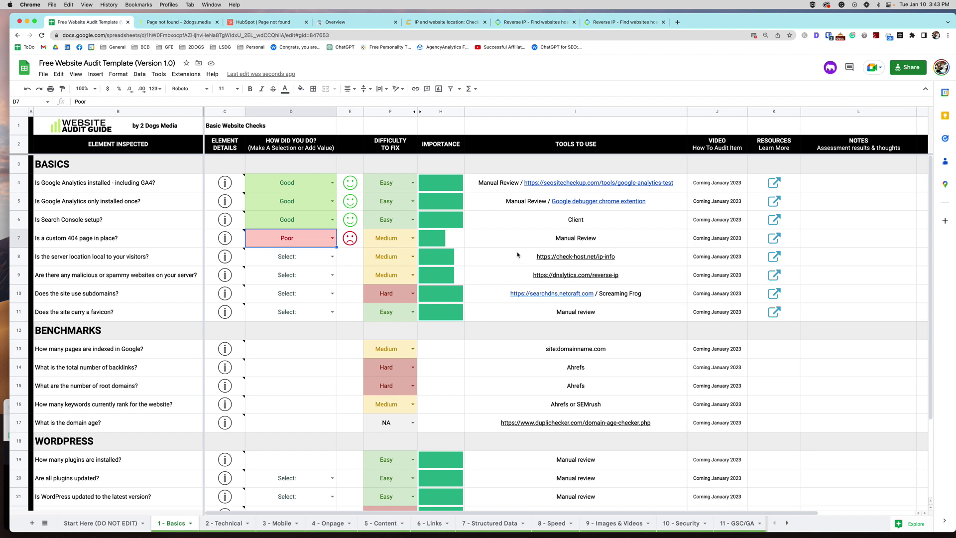
{"action": "mouse_move", "coordinate": [564, 259]}
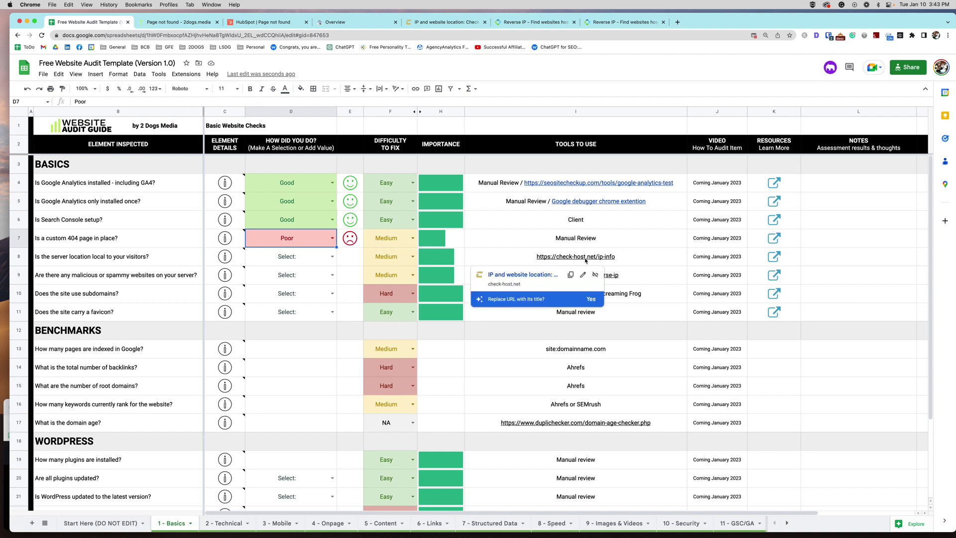
Locate 2dogs.media's server at IP 208.167.245.238, then view DNSlytics' reverse IP results (7 domains)
{"action": "left_click", "coordinate": [443, 23]}
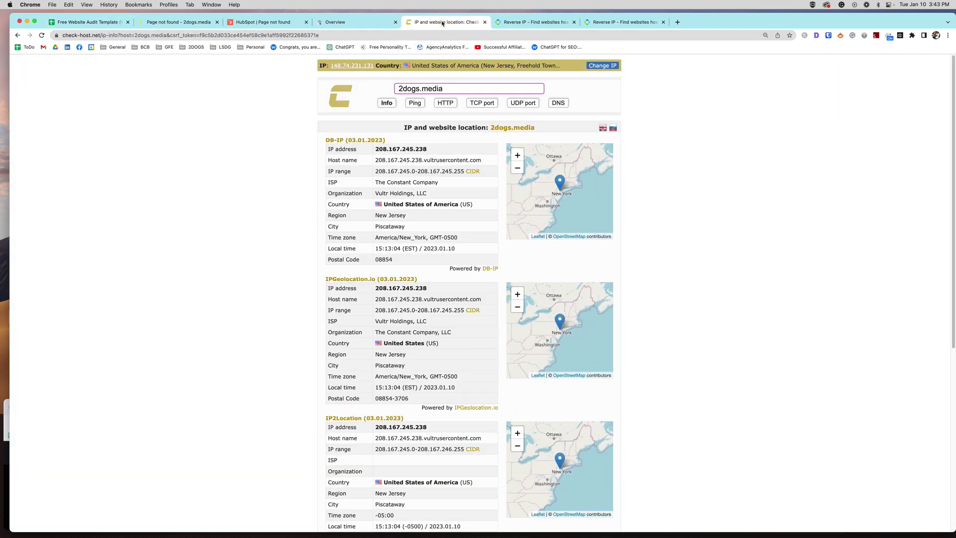
{"action": "left_click_drag", "start_coordinate": [454, 88], "coordinate": [387, 89]}
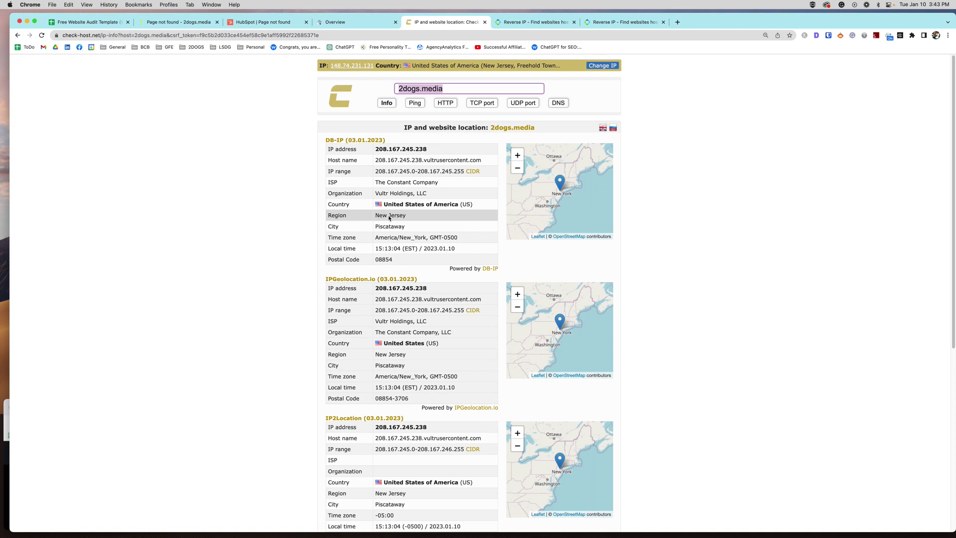
{"action": "left_click_drag", "start_coordinate": [428, 149], "coordinate": [376, 150]}
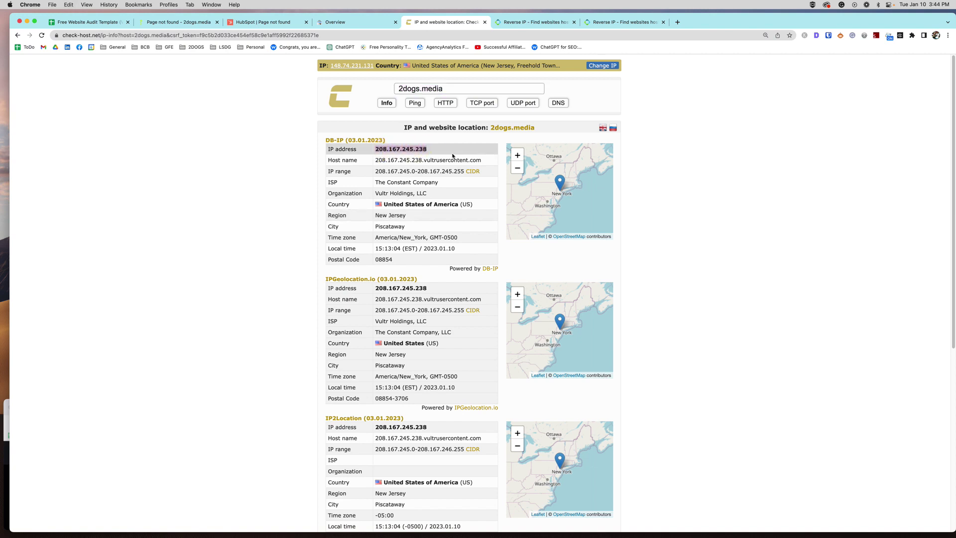
{"action": "left_click", "coordinate": [534, 23]}
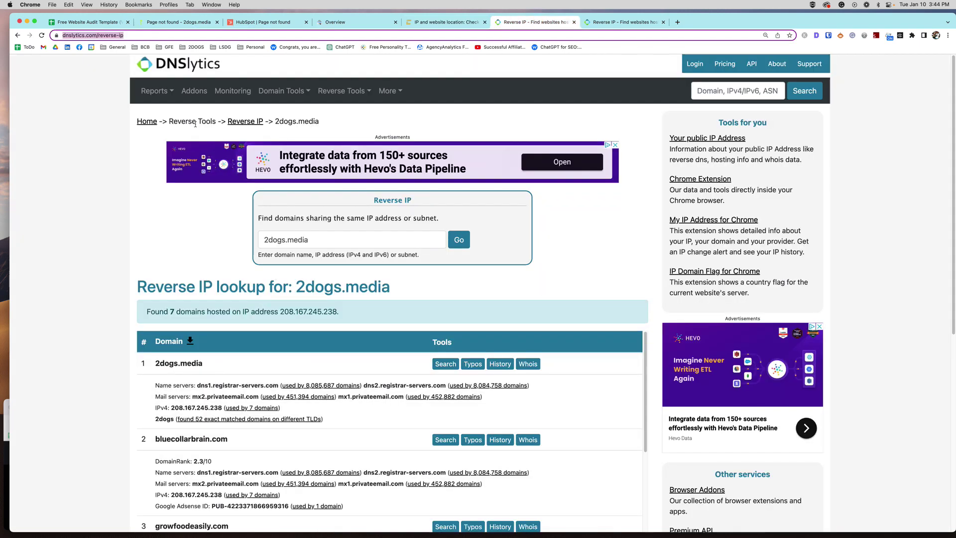
{"action": "left_click", "coordinate": [83, 23]}
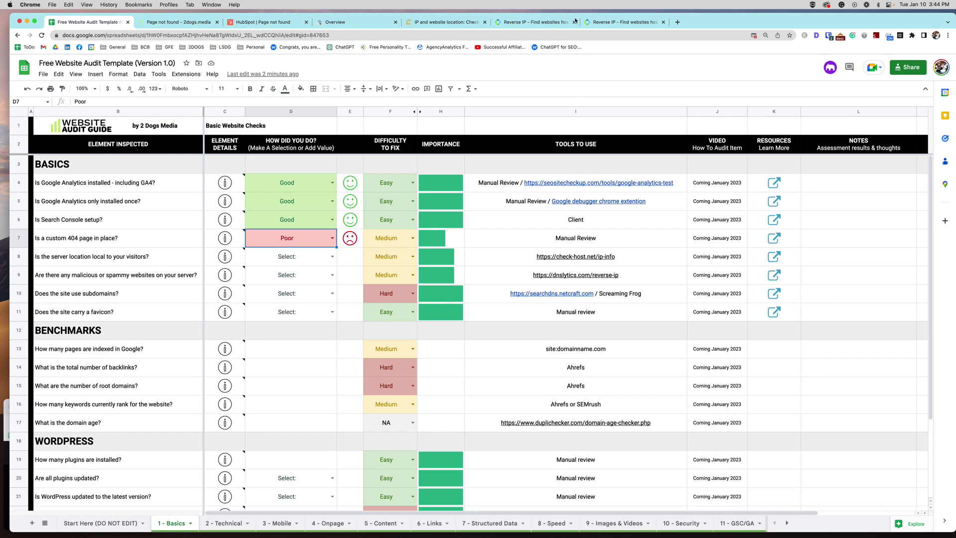
{"action": "left_click", "coordinate": [542, 21]}
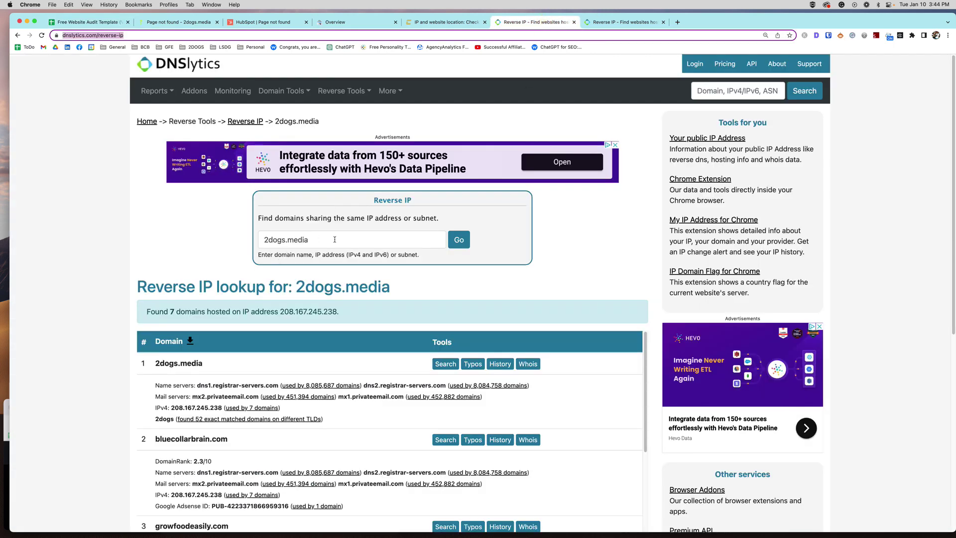
{"action": "scroll", "coordinate": [300, 238], "scroll_direction": "down", "scroll_amount": 10}
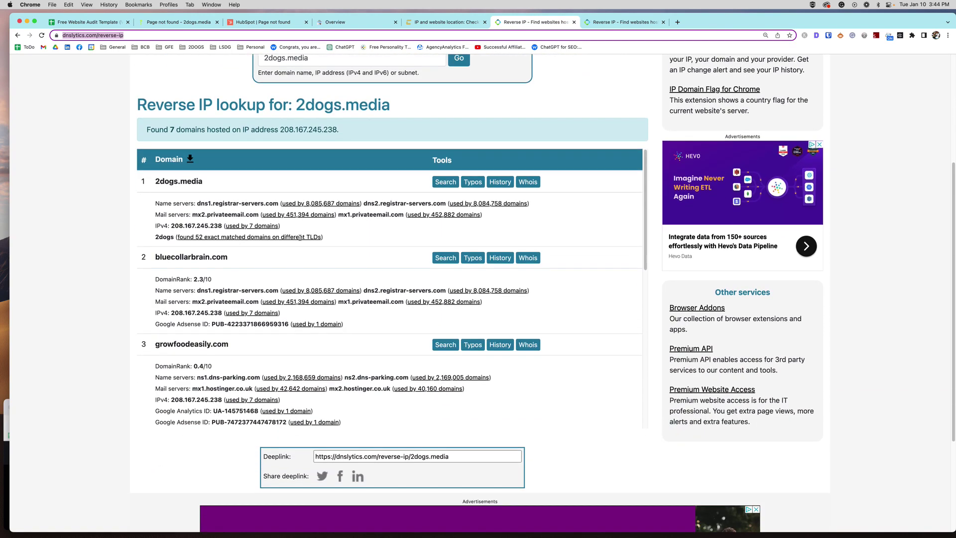
{"action": "scroll", "coordinate": [300, 240], "scroll_direction": "down", "scroll_amount": 3}
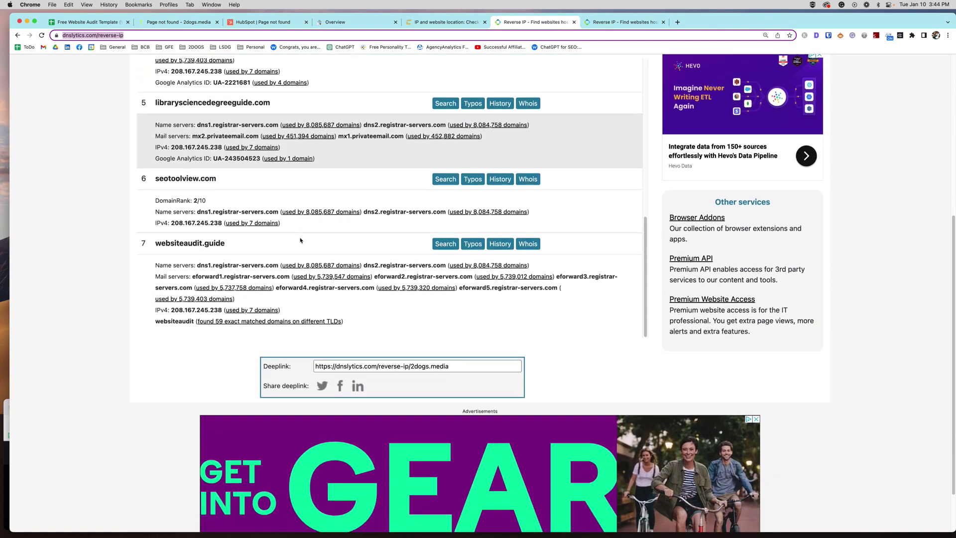
{"action": "scroll", "coordinate": [300, 240], "scroll_direction": "up", "scroll_amount": 8}
{"action": "scroll", "coordinate": [300, 240], "scroll_direction": "up", "scroll_amount": 6}
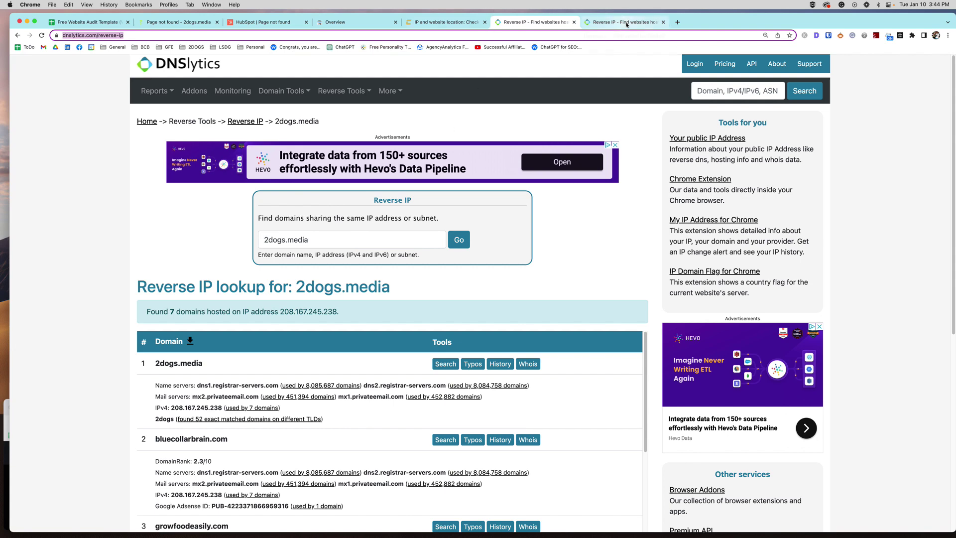
Review the totalshape.com reverse IP results in DNSlytics, noting the 629 domains sharing the IP
{"action": "left_click", "coordinate": [626, 24]}
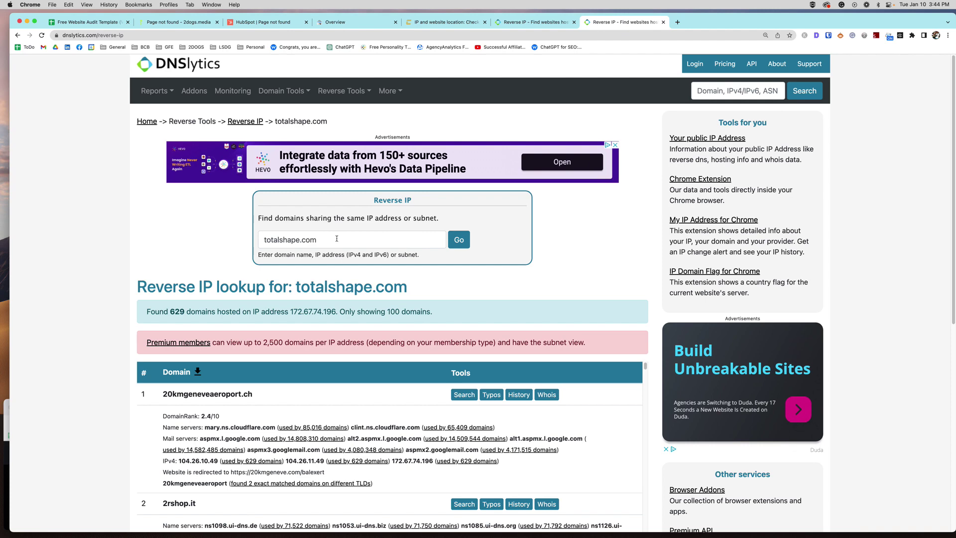
{"action": "scroll", "coordinate": [337, 238], "scroll_direction": "down", "scroll_amount": 5}
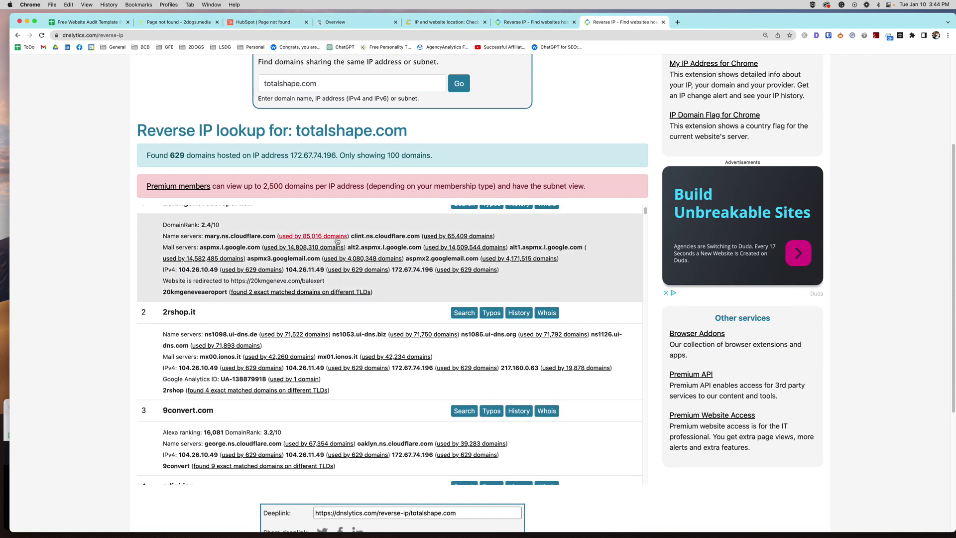
{"action": "left_click_drag", "start_coordinate": [174, 155], "coordinate": [194, 157]}
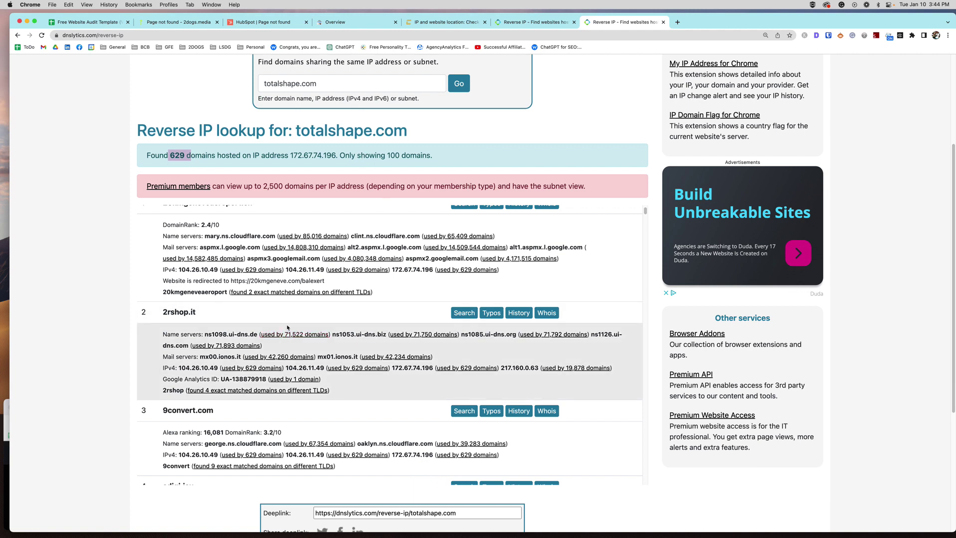
{"action": "scroll", "coordinate": [196, 244], "scroll_direction": "up", "scroll_amount": 2}
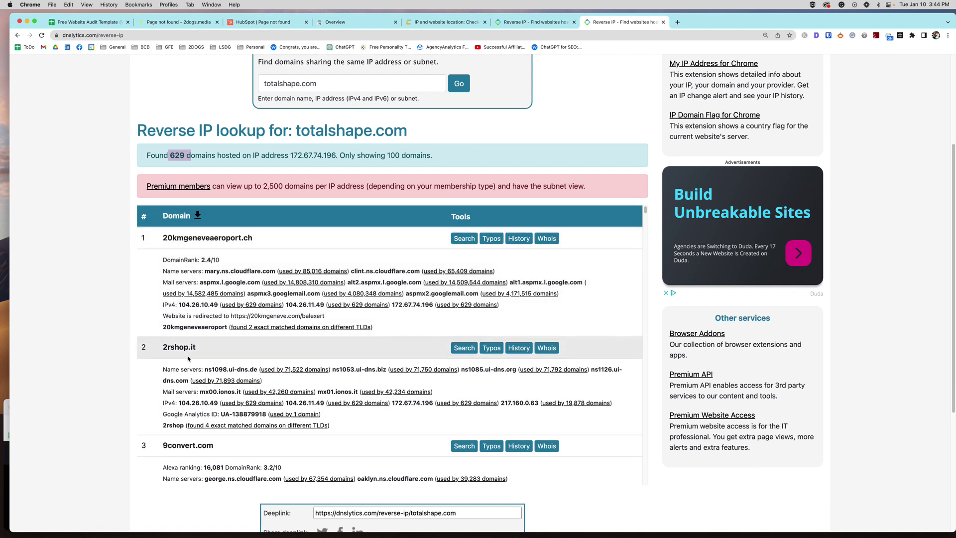
{"action": "scroll", "coordinate": [199, 324], "scroll_direction": "down", "scroll_amount": 10}
{"action": "scroll", "coordinate": [187, 356], "scroll_direction": "down", "scroll_amount": 7}
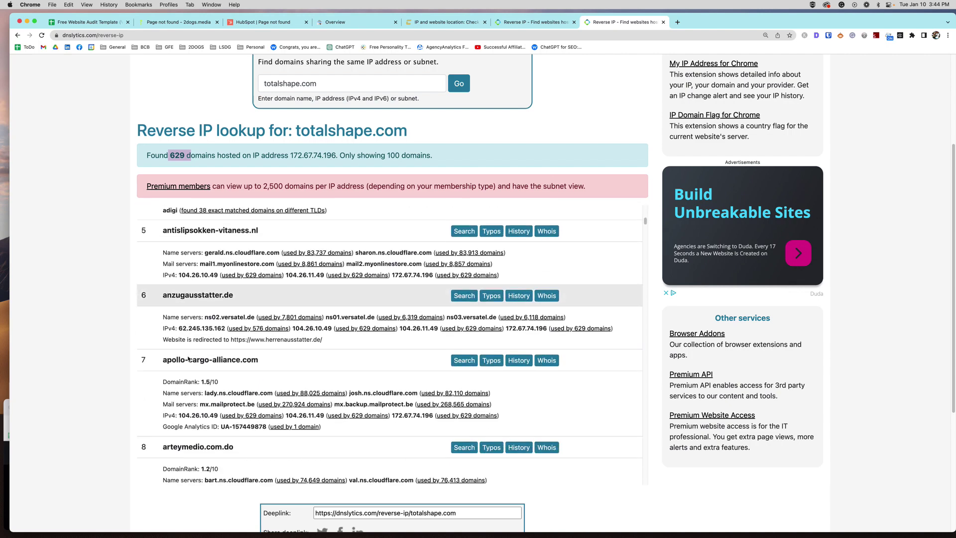
{"action": "scroll", "coordinate": [187, 357], "scroll_direction": "down", "scroll_amount": 20}
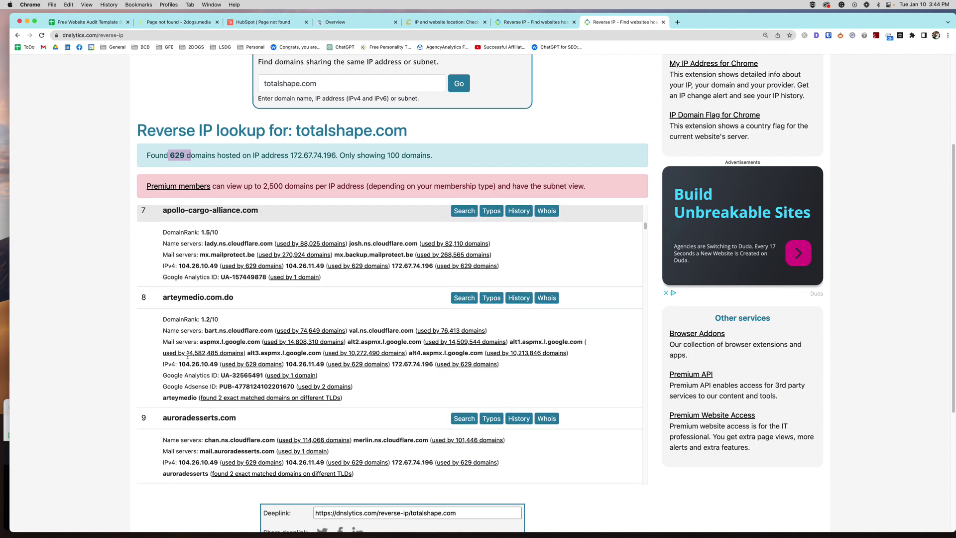
{"action": "scroll", "coordinate": [188, 356], "scroll_direction": "down", "scroll_amount": 8}
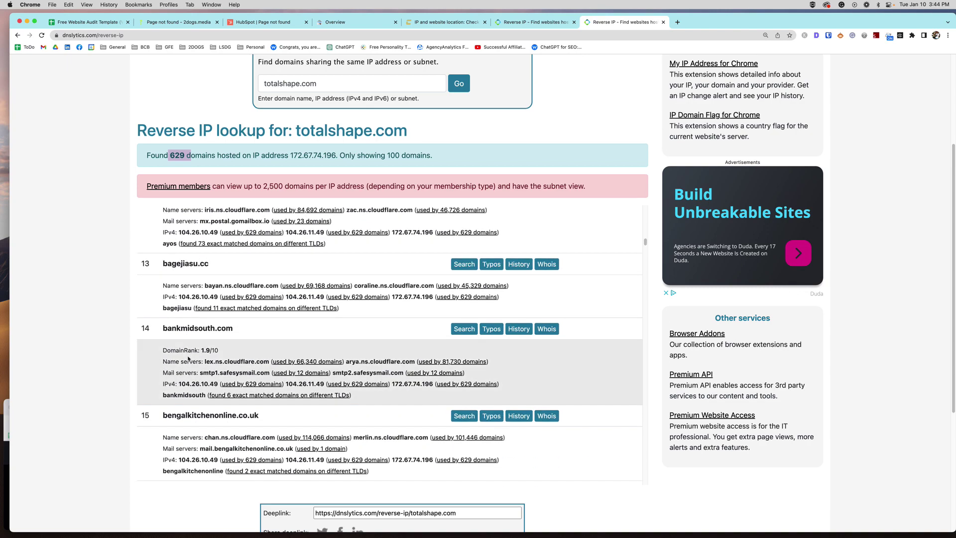
{"action": "scroll", "coordinate": [188, 358], "scroll_direction": "down", "scroll_amount": 20}
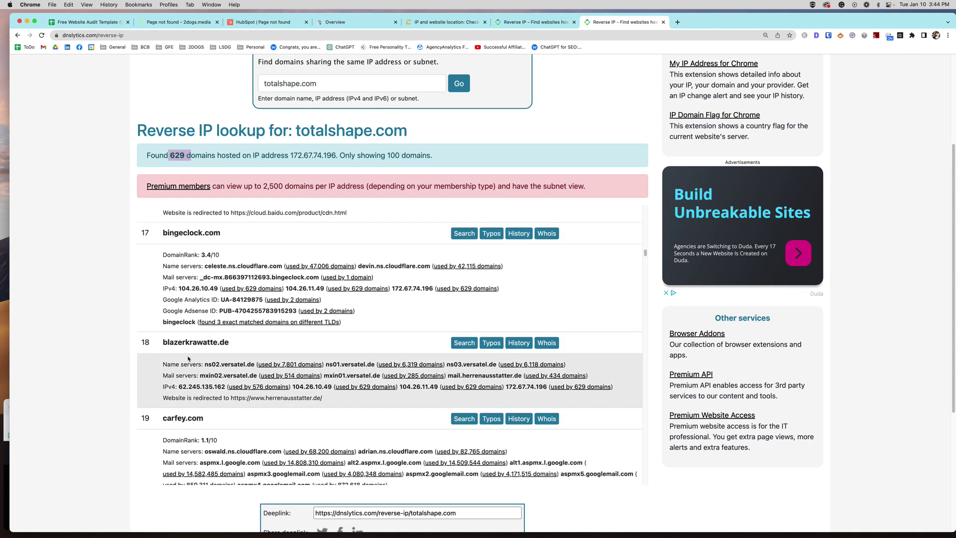
{"action": "scroll", "coordinate": [188, 358], "scroll_direction": "down", "scroll_amount": 15}
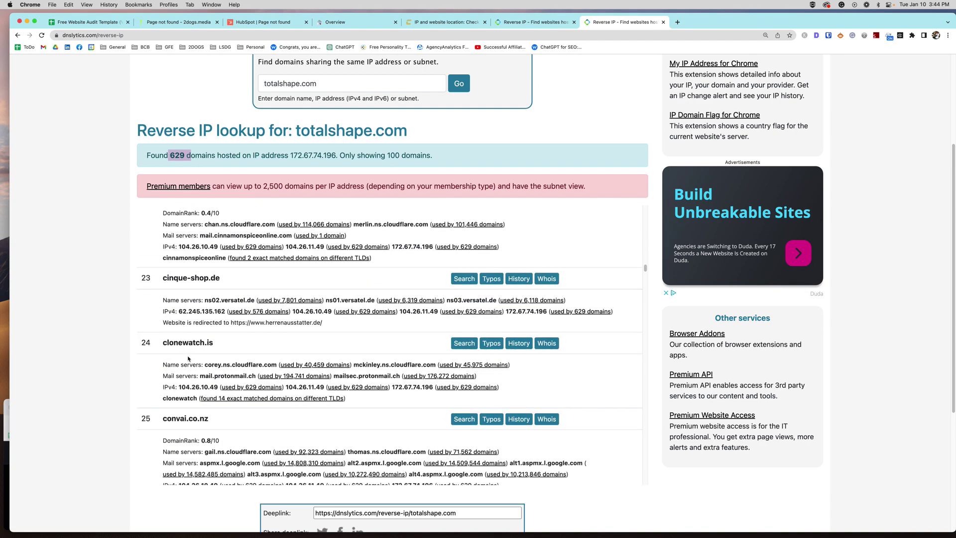
{"action": "scroll", "coordinate": [188, 358], "scroll_direction": "up", "scroll_amount": 10}
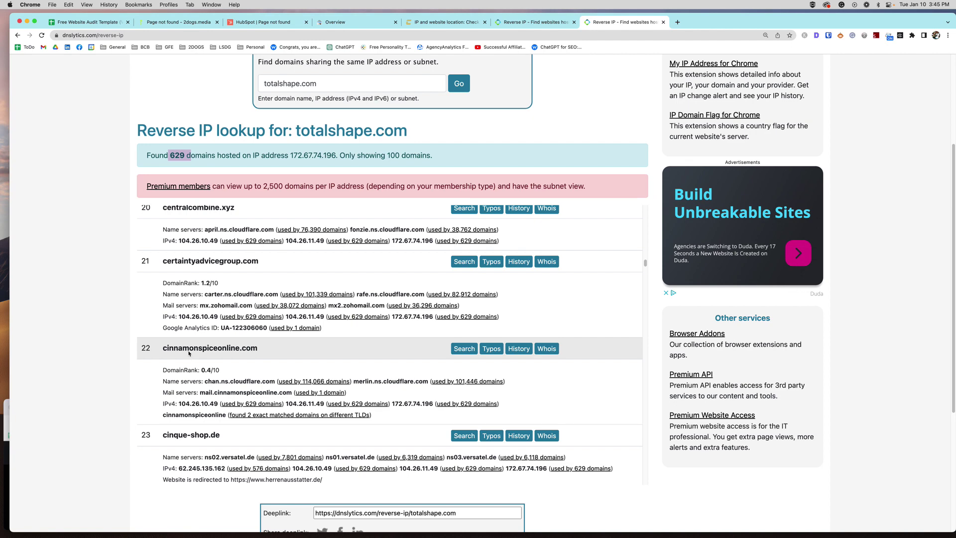
{"action": "scroll", "coordinate": [202, 332], "scroll_direction": "up", "scroll_amount": 10}
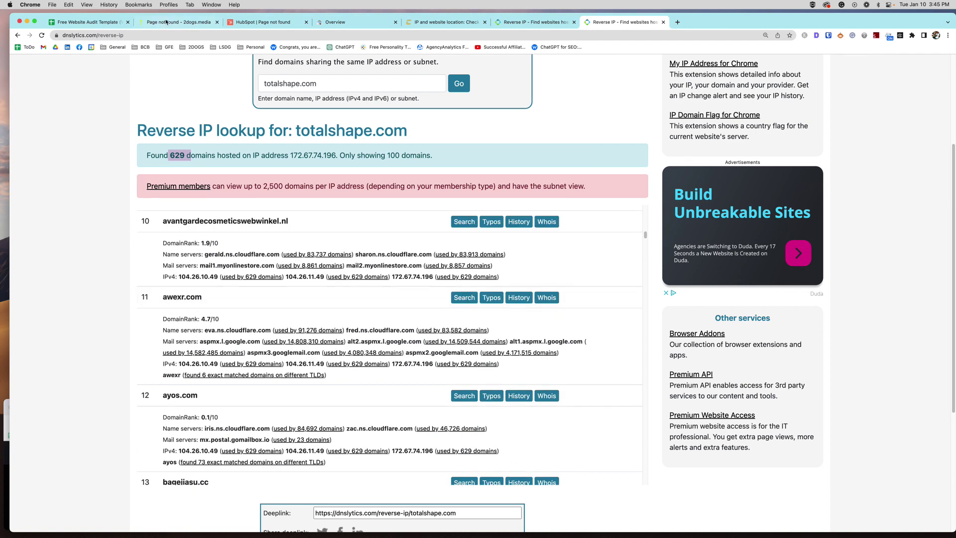
Rate the server location (D8) and spammy websites (D9) checks Good in the audit sheet
{"action": "left_click", "coordinate": [87, 22]}
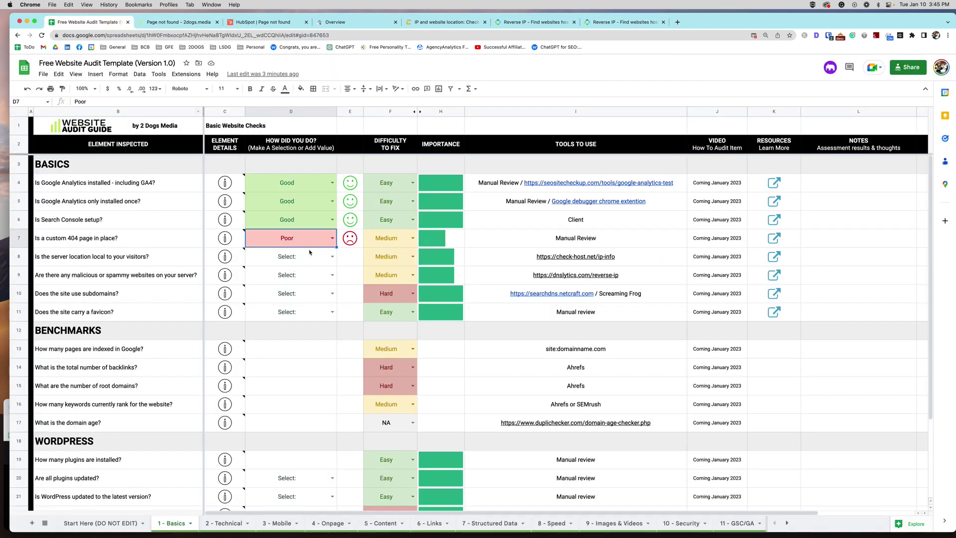
{"action": "left_click", "coordinate": [332, 257]}
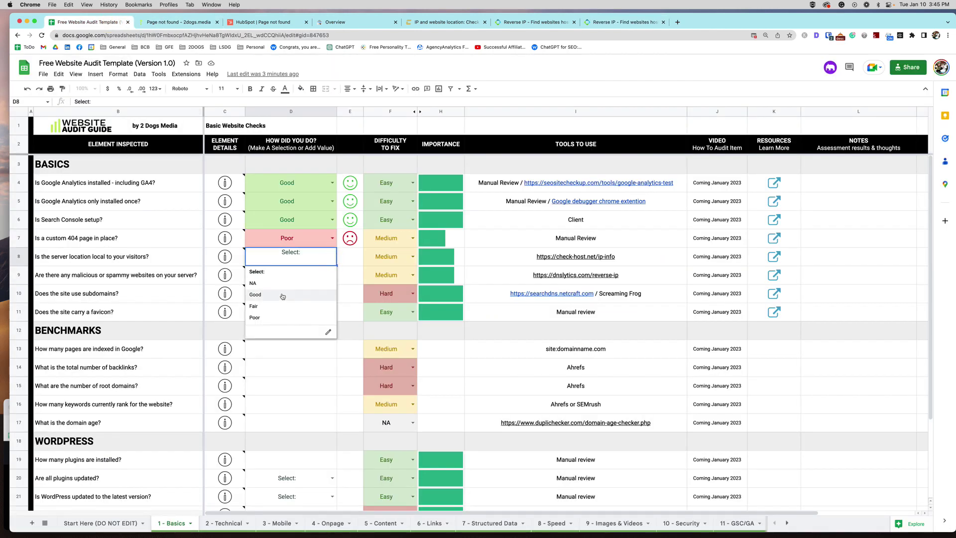
{"action": "left_click", "coordinate": [282, 294]}
{"action": "left_click", "coordinate": [332, 275]}
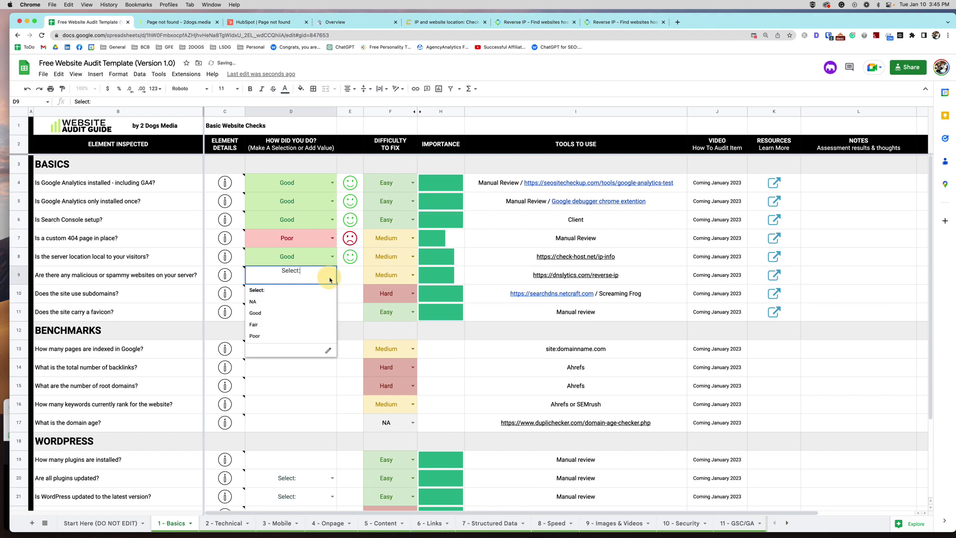
{"action": "left_click", "coordinate": [277, 314]}
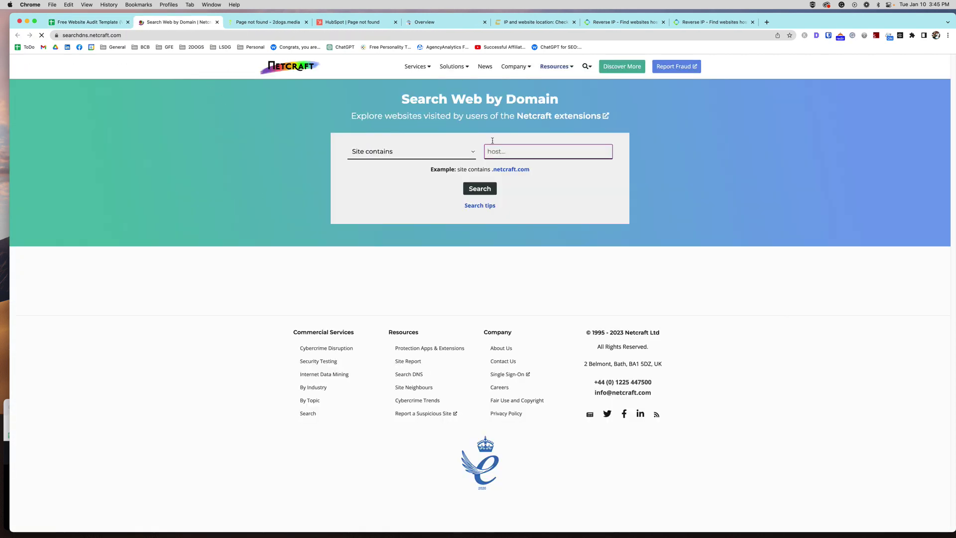
Search Netcraft for hostnames where the site contains '.hubspot.com'
{"action": "left_click", "coordinate": [513, 152]}
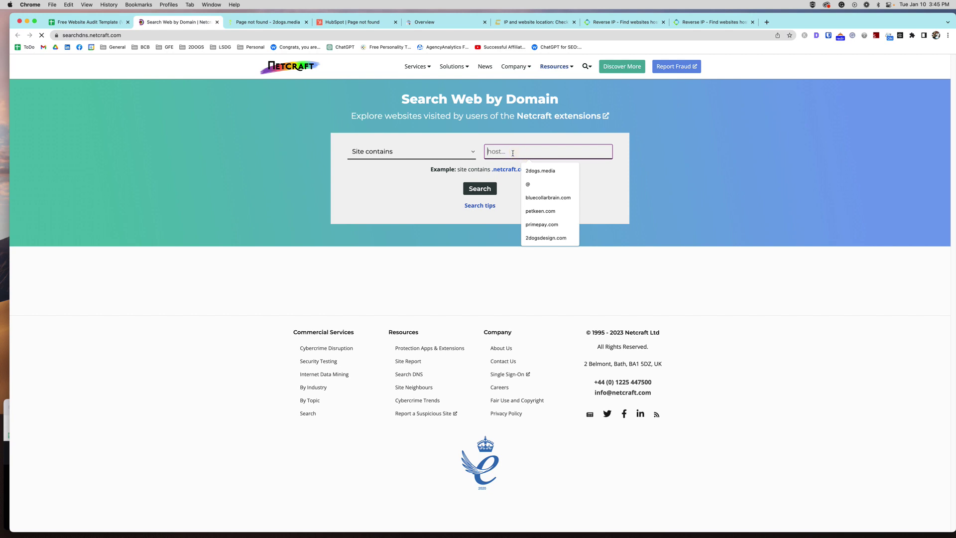
{"action": "type", "text": ".h"}
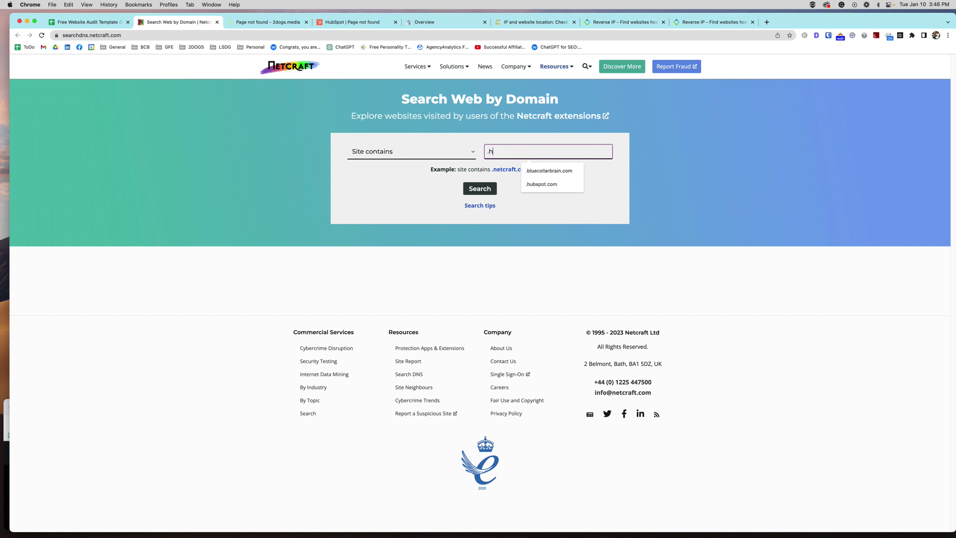
{"action": "type", "text": "ubspot.com"}
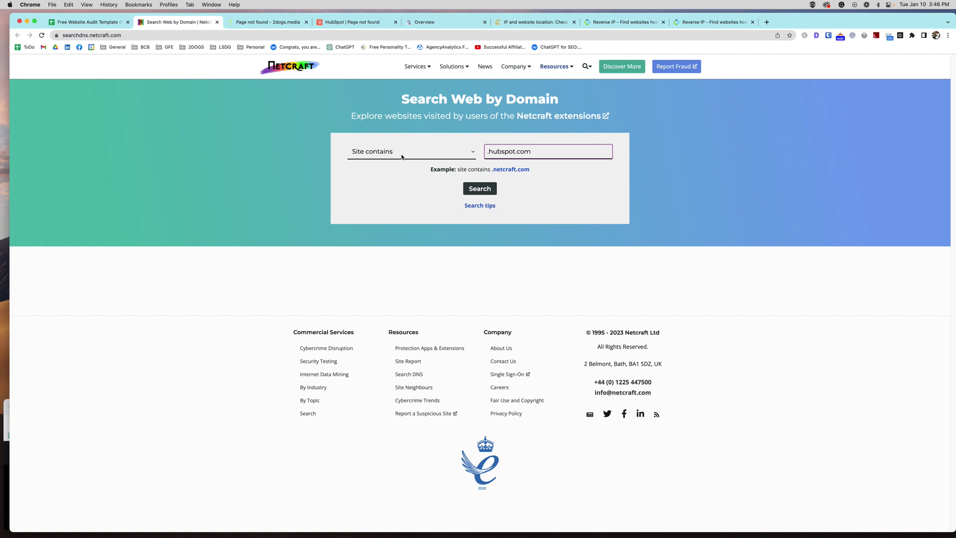
{"action": "left_click", "coordinate": [488, 189]}
{"action": "left_click", "coordinate": [487, 190]}
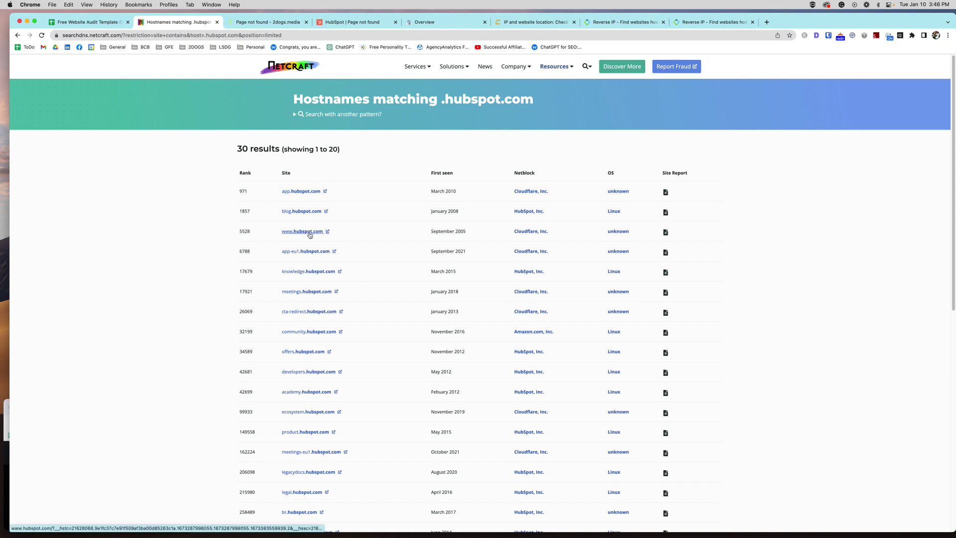
Open knowledge.hubspot.com from the subdomain results, then close it to return to the list
{"action": "scroll", "coordinate": [309, 235], "scroll_direction": "down", "scroll_amount": 3}
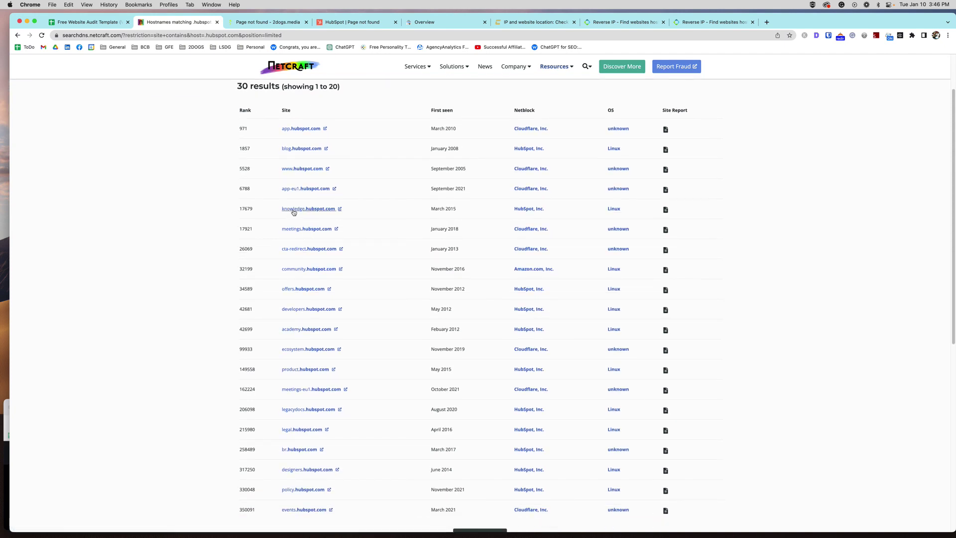
{"action": "left_click", "coordinate": [339, 209]}
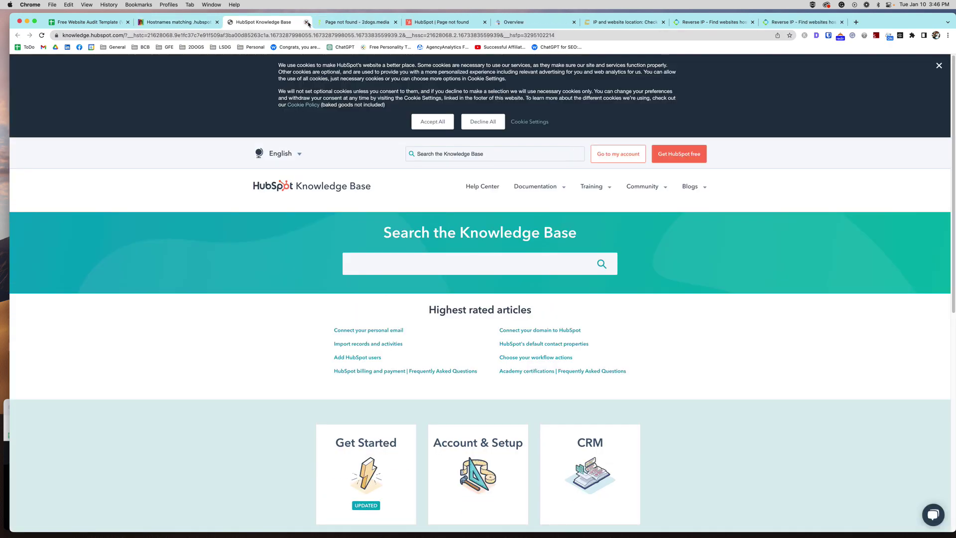
{"action": "left_click", "coordinate": [307, 22]}
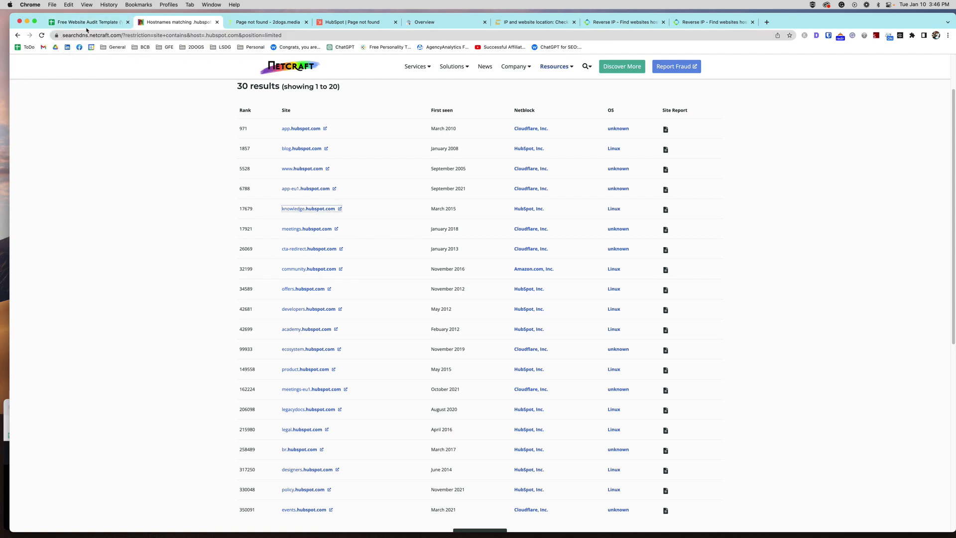
Rate the 'Does the site use subdomains?' check in D10 Good, then select B11
{"action": "left_click", "coordinate": [91, 24]}
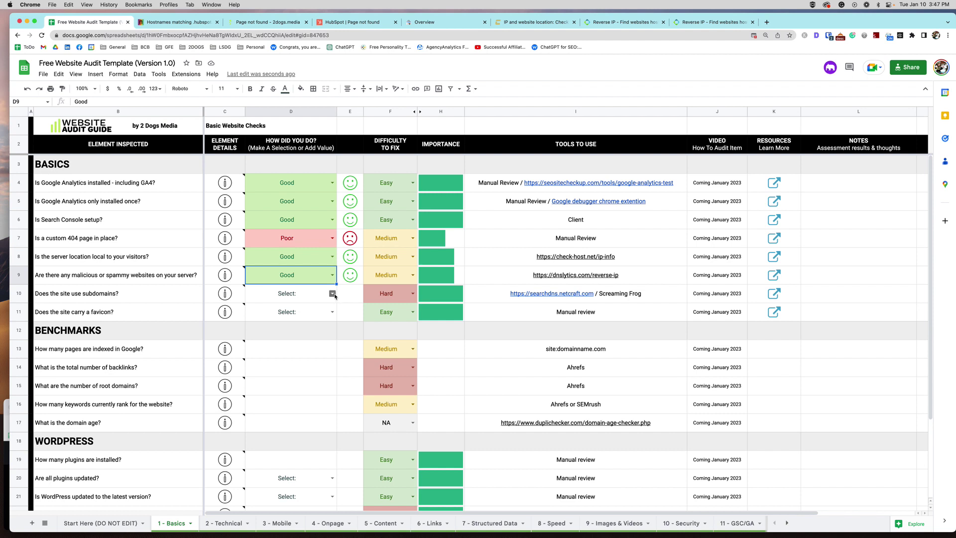
{"action": "left_click", "coordinate": [332, 293]}
{"action": "left_click", "coordinate": [288, 331]}
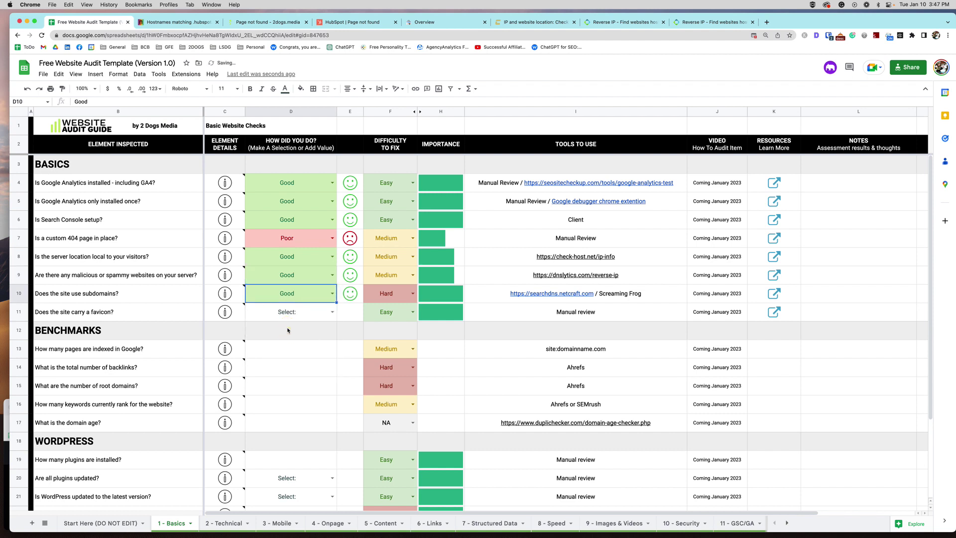
{"action": "left_click", "coordinate": [120, 314]}
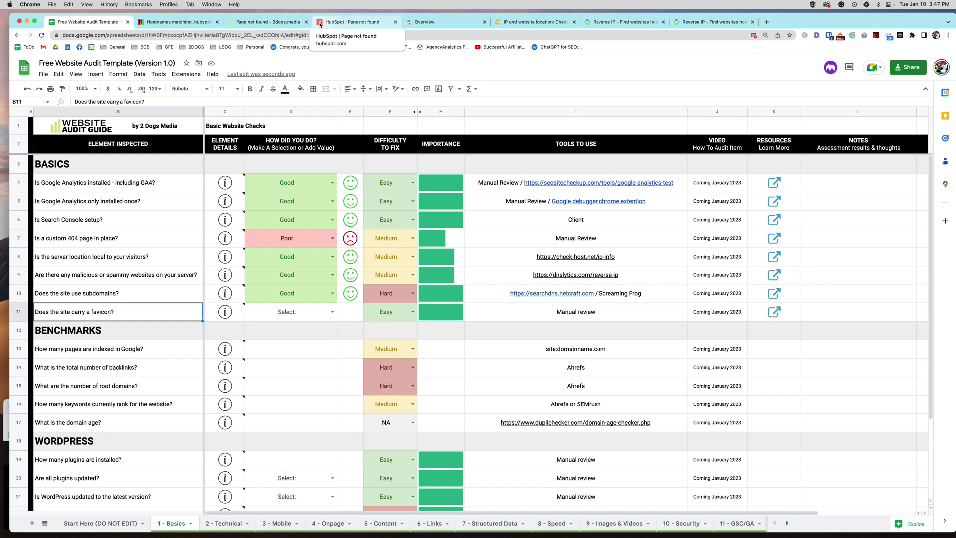
Browse two bookmark folders, then dismiss the bookmark list
{"action": "left_click", "coordinate": [221, 47]}
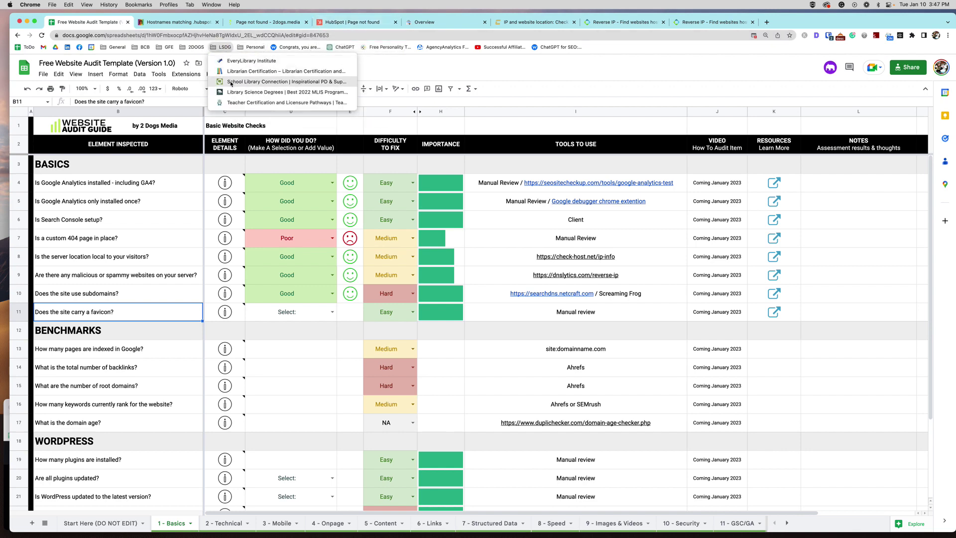
{"action": "left_click", "coordinate": [194, 46]}
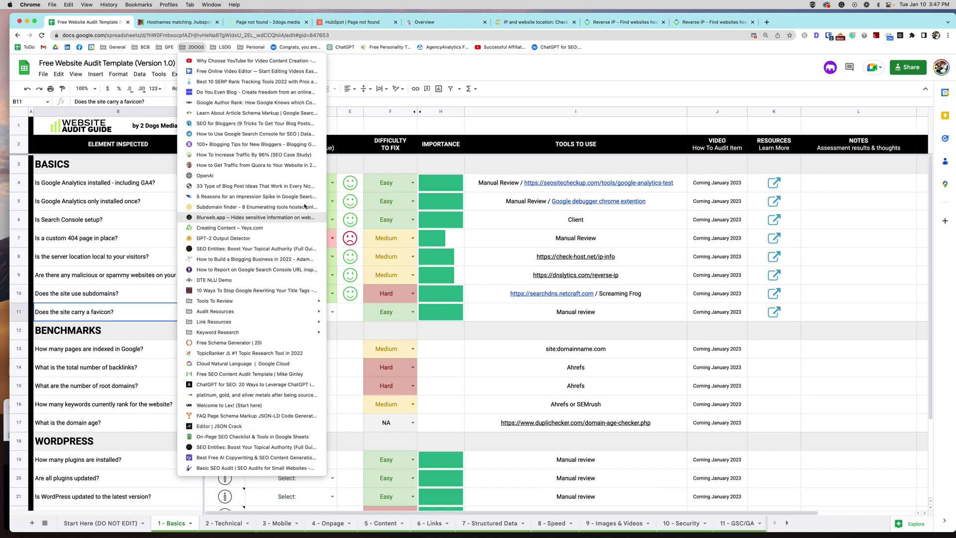
{"action": "left_click", "coordinate": [484, 65]}
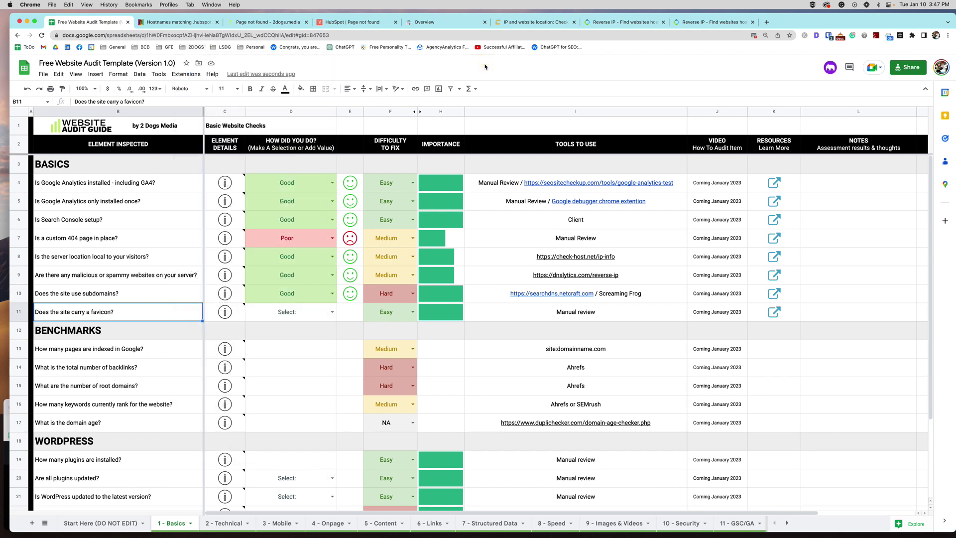
Rate the favicon check in D11 Good and scroll down the sheet
{"action": "left_click", "coordinate": [332, 312]}
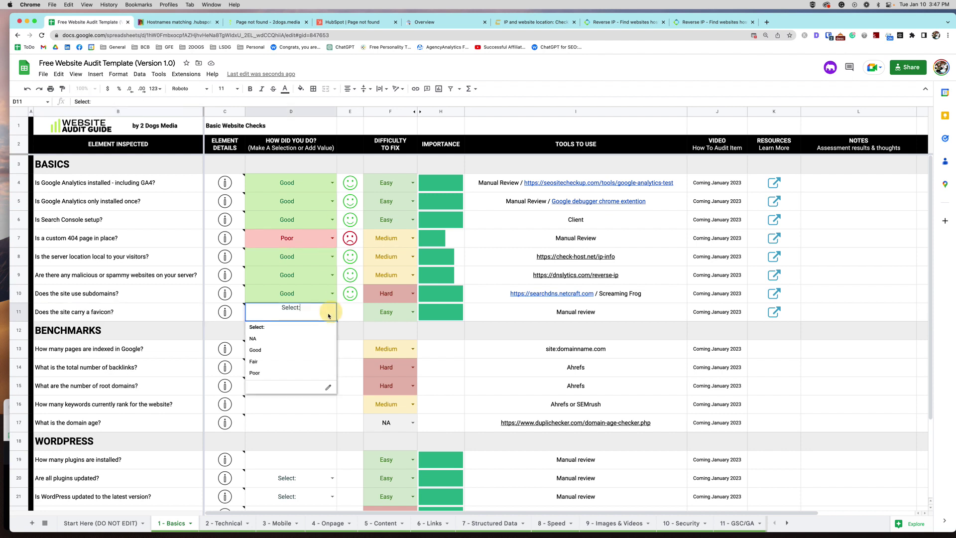
{"action": "left_click", "coordinate": [273, 350]}
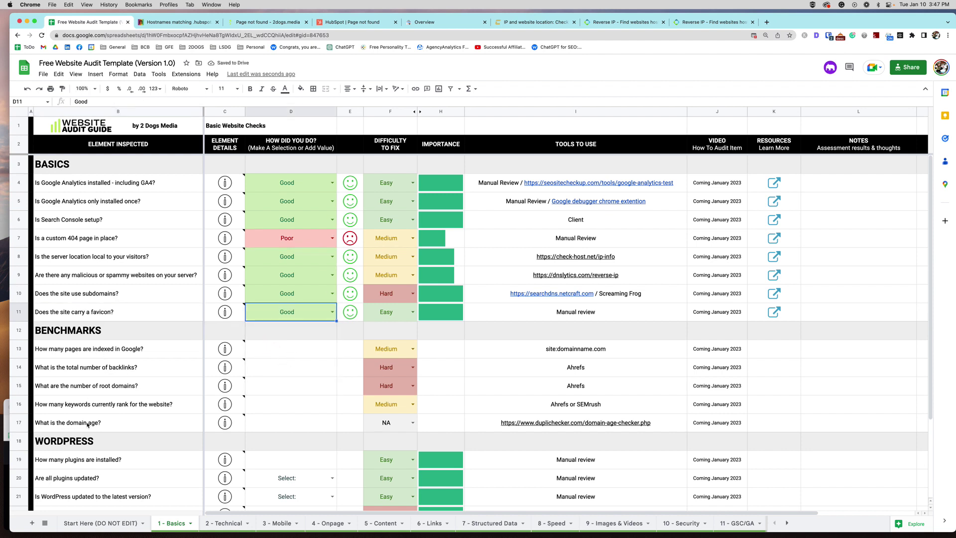
{"action": "scroll", "coordinate": [91, 424], "scroll_direction": "down", "scroll_amount": 5}
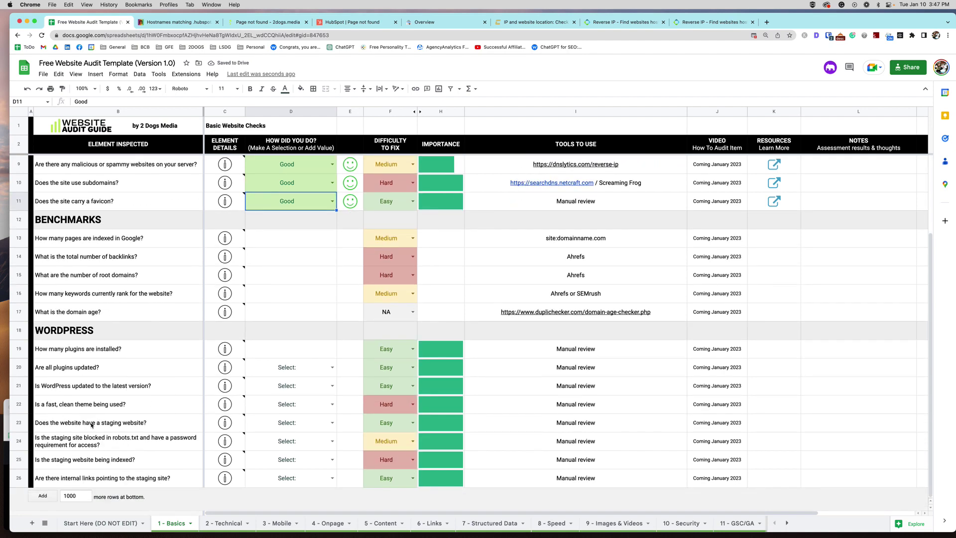